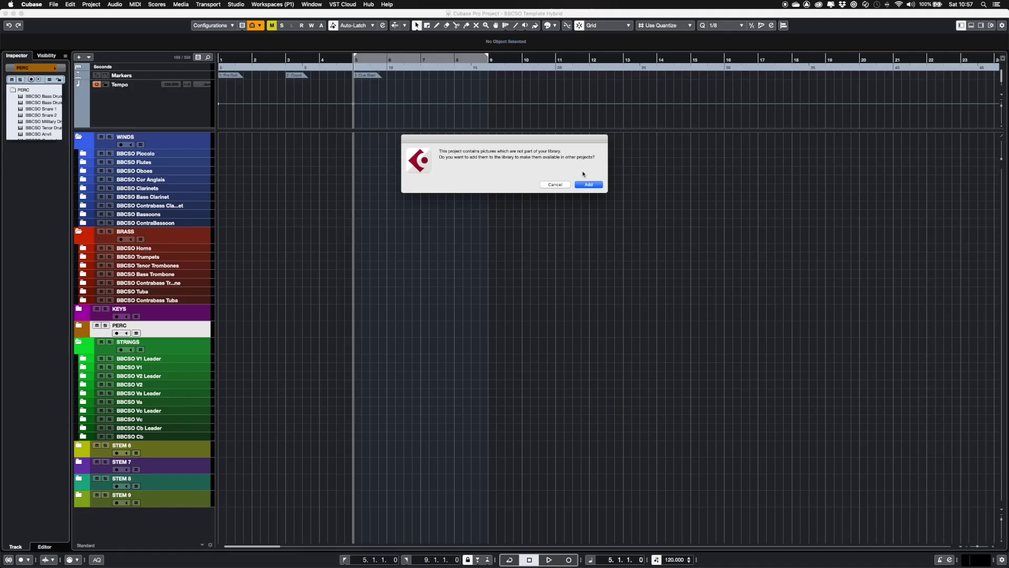
Add the BBCSO template's track pictures to the Cubase picture library
left_click(588, 185)
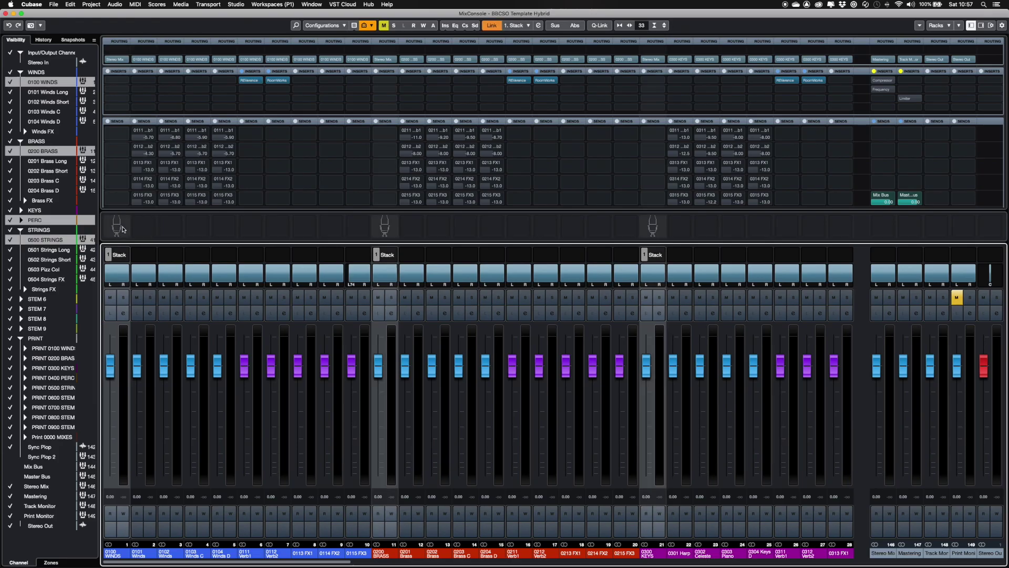
Browse the User track pictures for channel 1 in the Track Pictures Browser
double_click(118, 230)
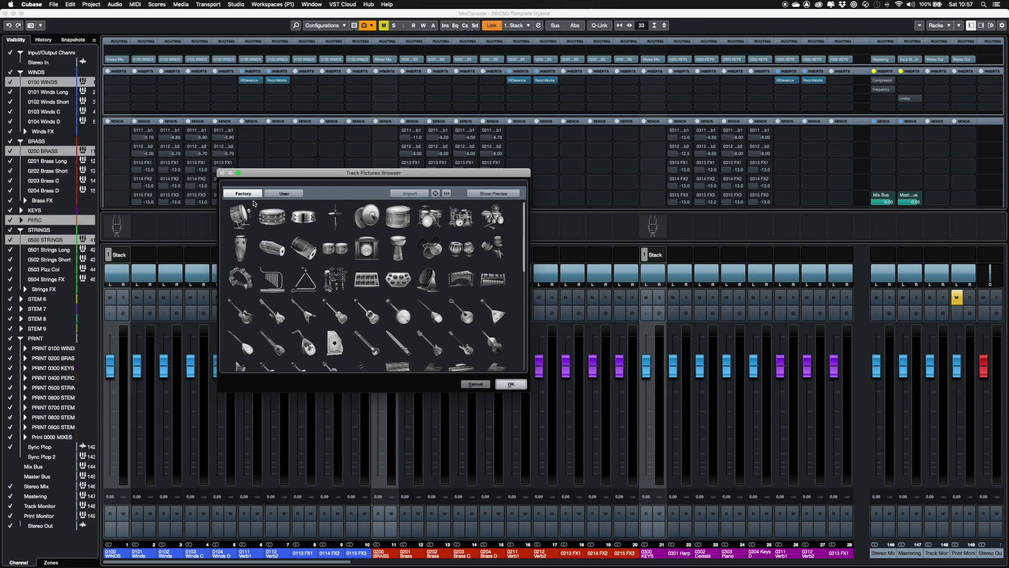
left_click(278, 195)
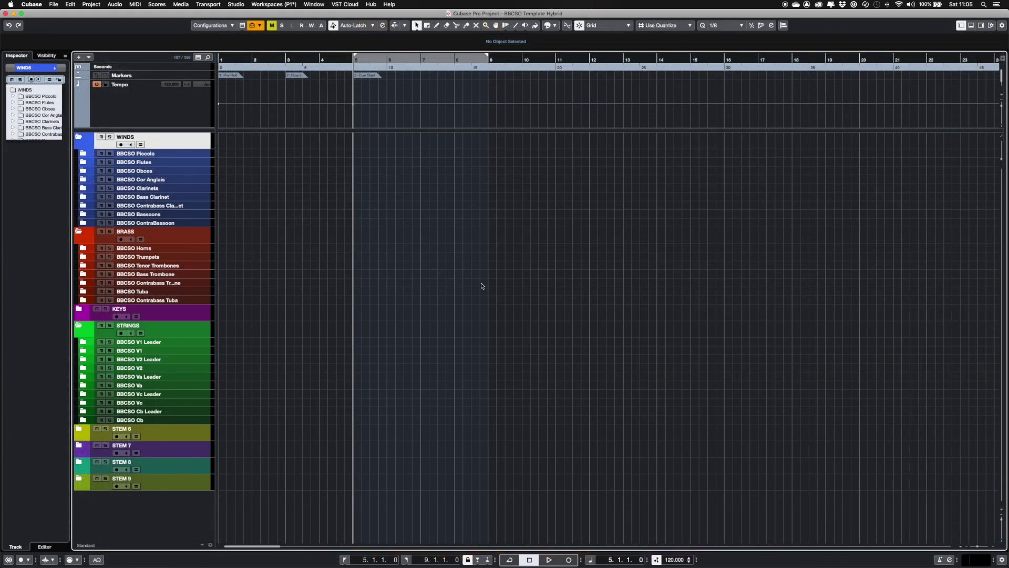
Expand the BBCSO Piccolo folder and reveal the hidden 0100 WINDS through Winds FX tracks
left_click(84, 154)
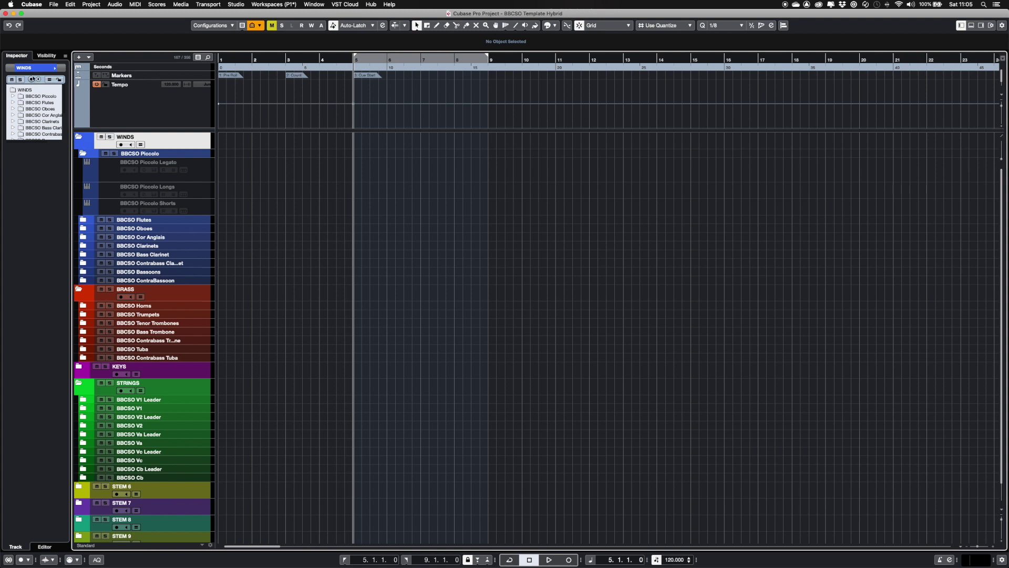
left_click(47, 56)
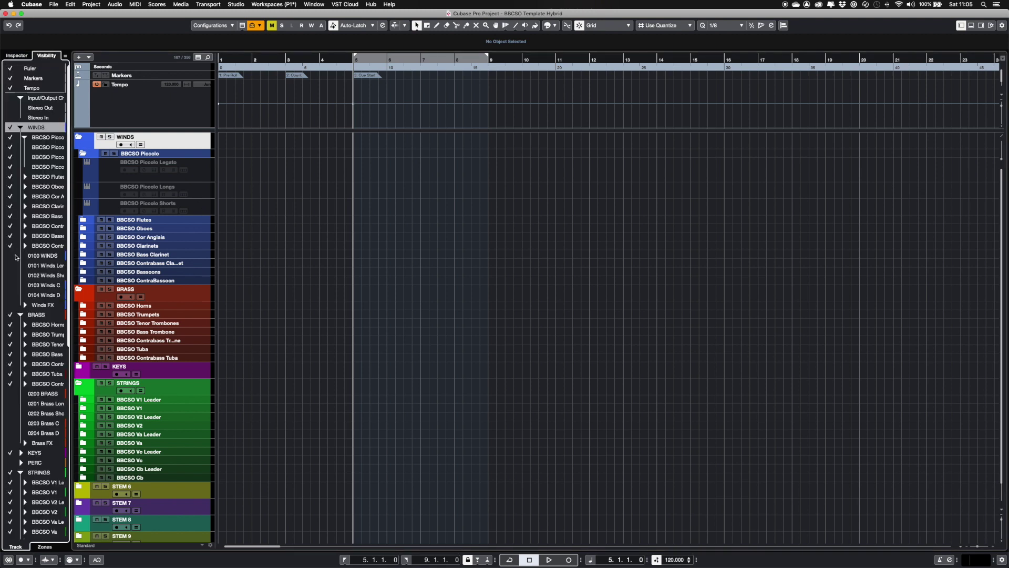
left_click_drag(16, 257, 14, 310)
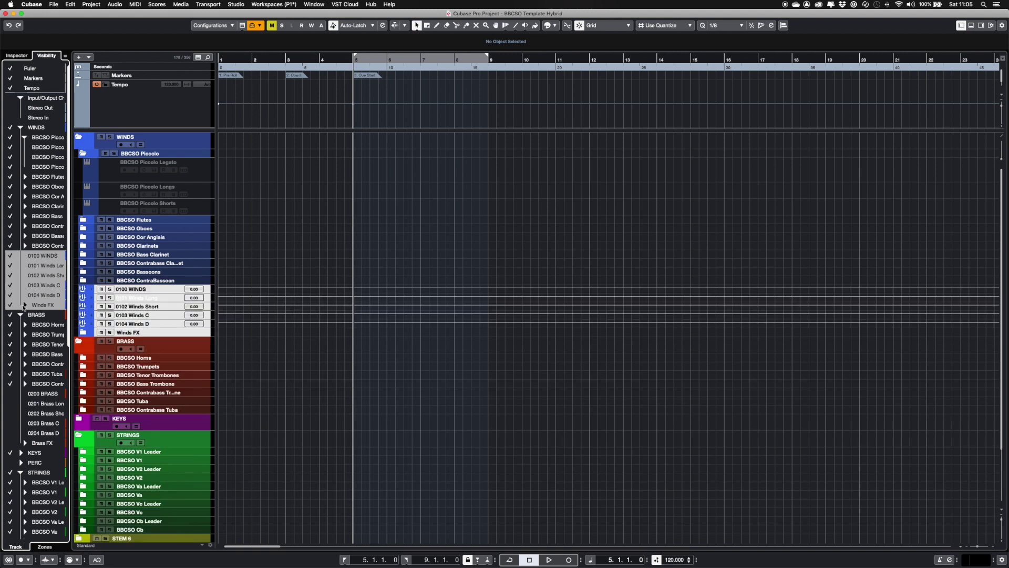
left_click(25, 305)
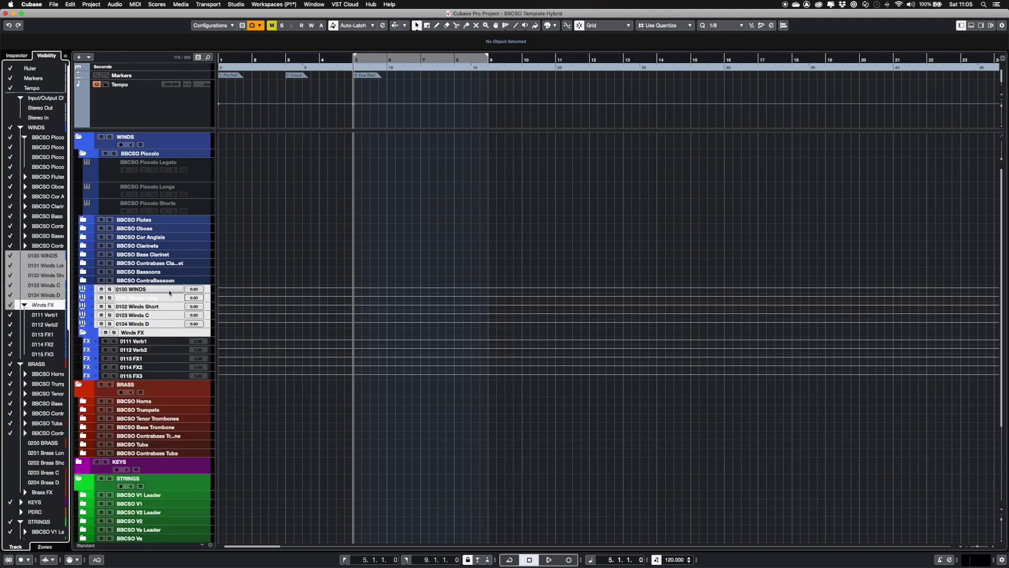
Inspect the 0100 WINDS track, collapse Winds FX, and hide the WINDS stem tracks again
left_click(208, 292)
double_click(158, 289)
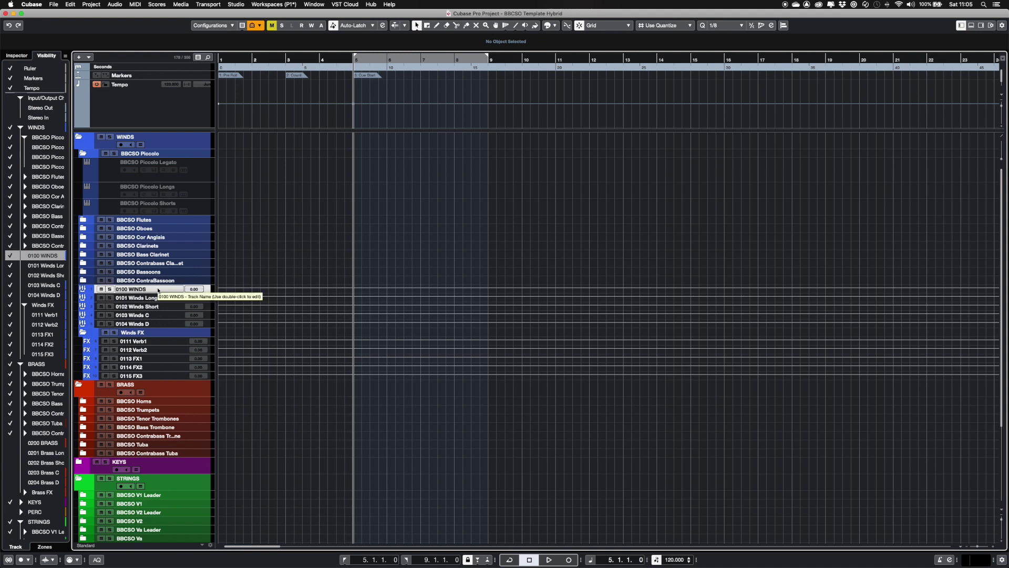
left_click(80, 333)
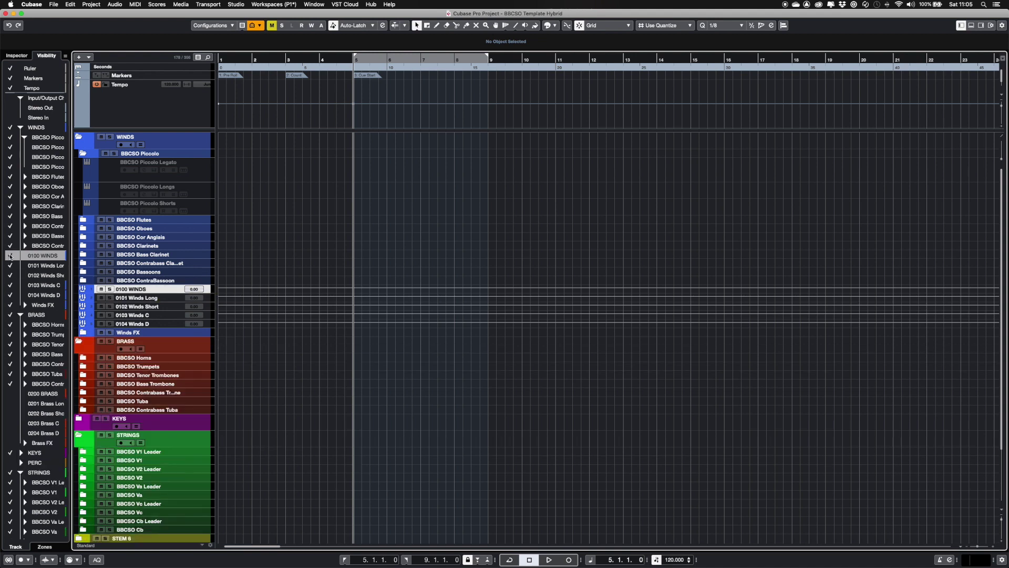
left_click(10, 256)
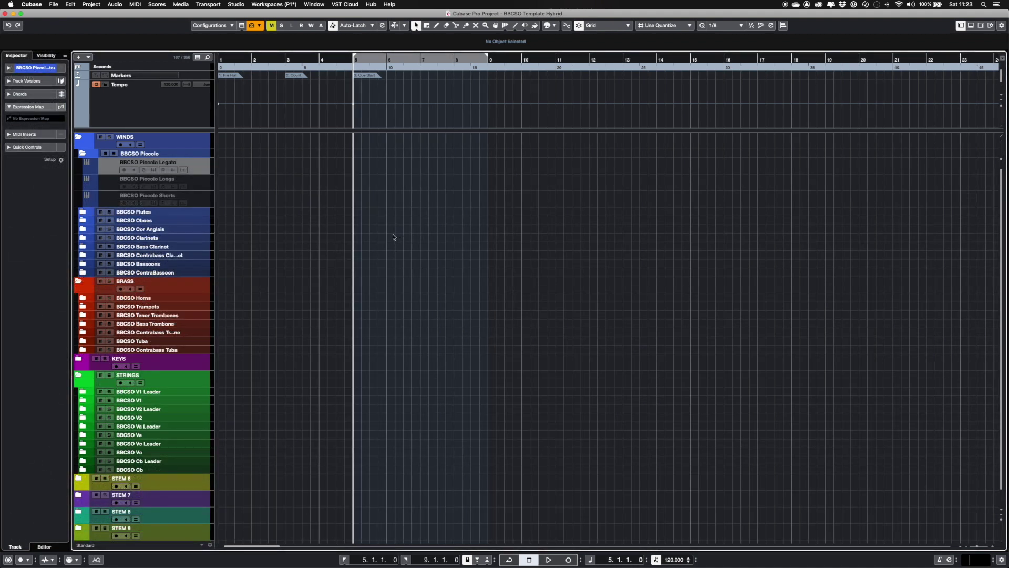
Enable the BBCSO Piccolo Legato track via its context menu
right_click(201, 171)
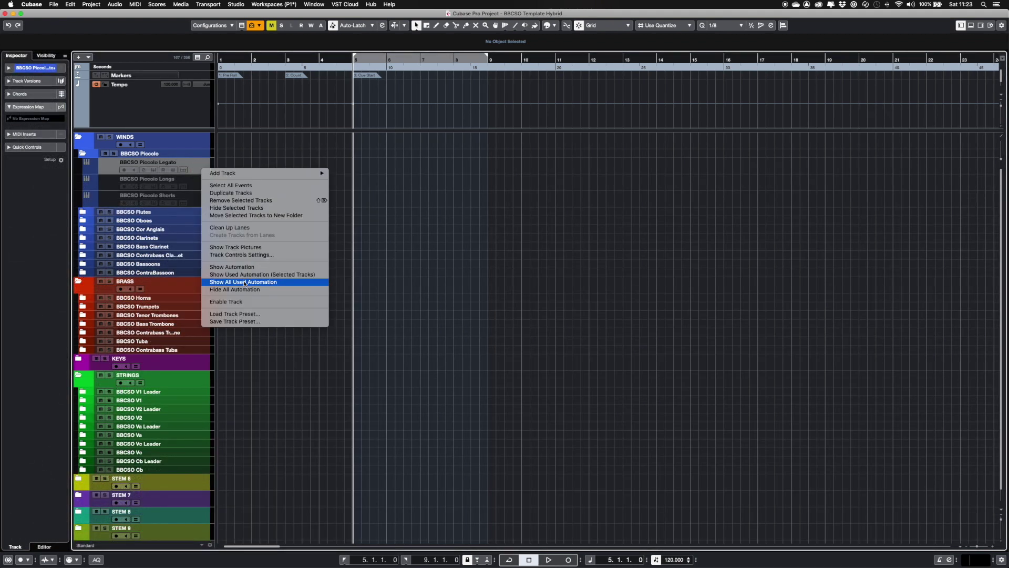
left_click(245, 303)
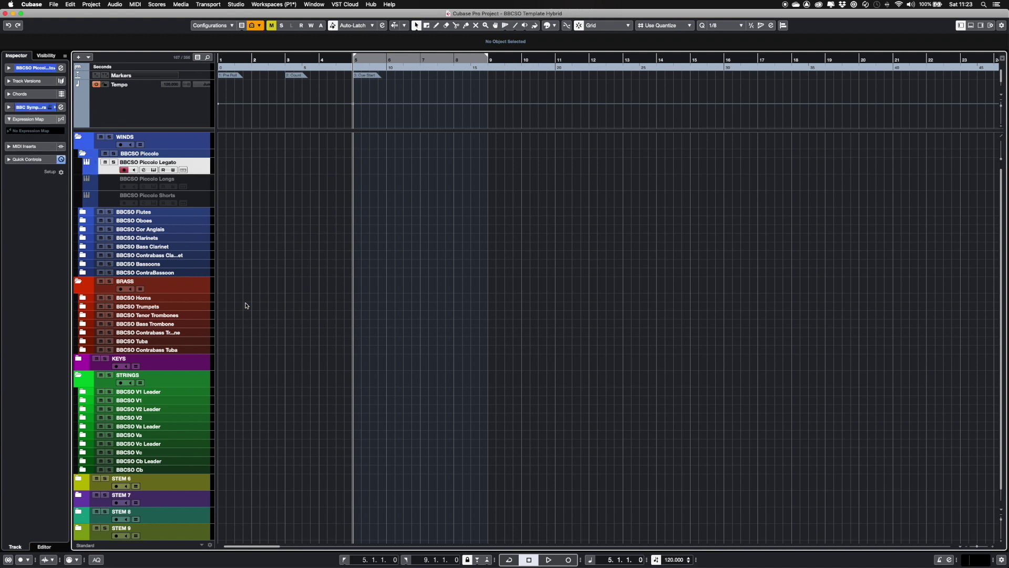
Enable the BBCSO Piccolo Longs and Shorts tracks together
left_click(153, 169)
left_click(204, 188)
left_click(204, 201, "shift")
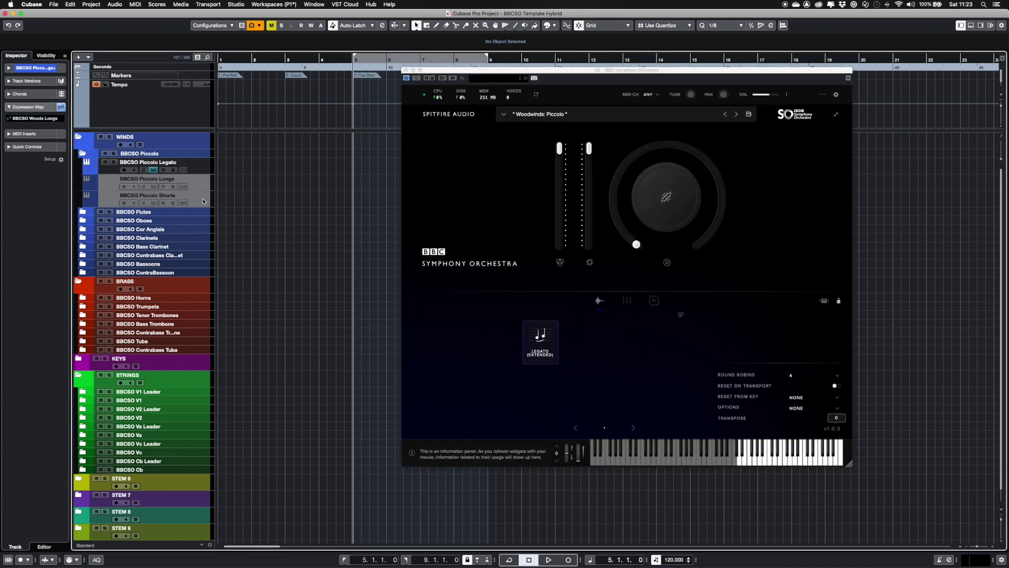
left_click(204, 200)
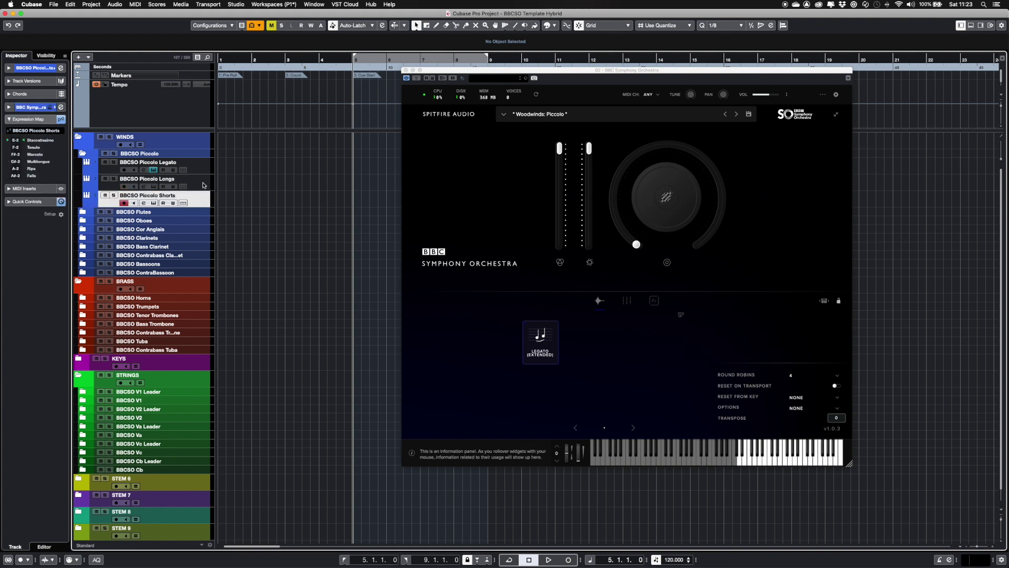
Check the Piccolo Longs instrument's Long, trill and Long Flutter techniques
left_click(204, 185)
left_click(405, 70)
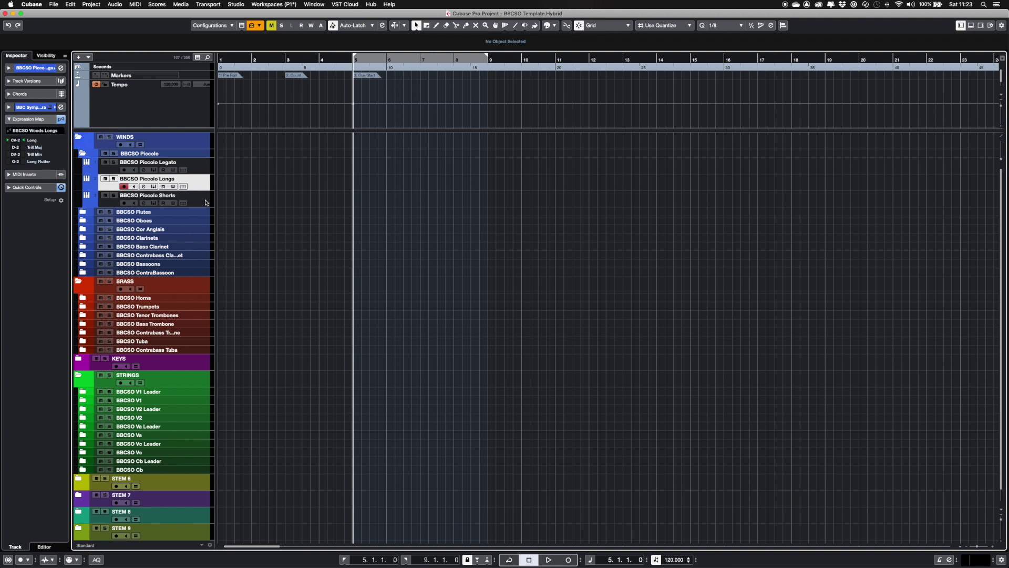
left_click(154, 187)
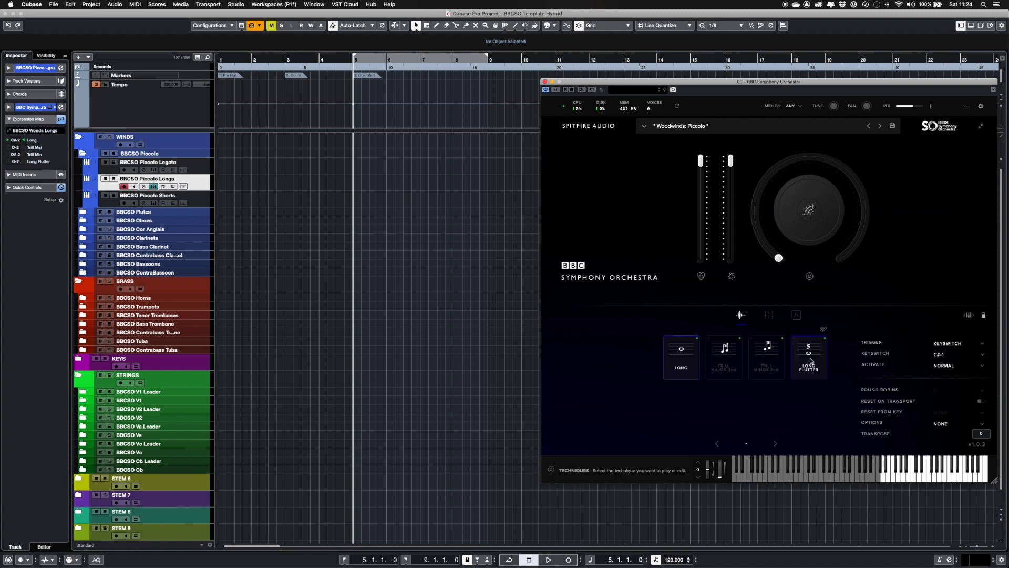
left_click(153, 188)
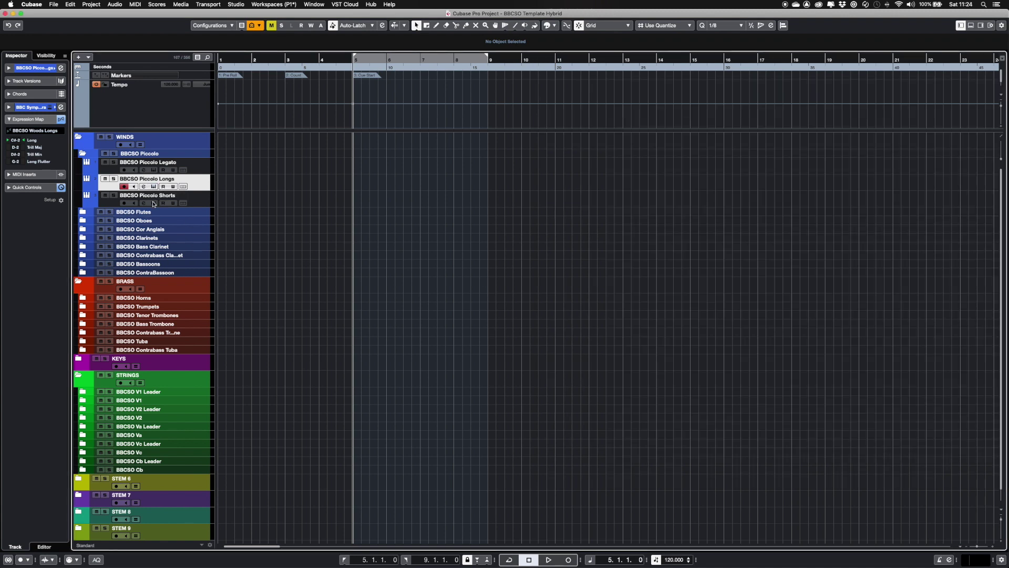
left_click(196, 203)
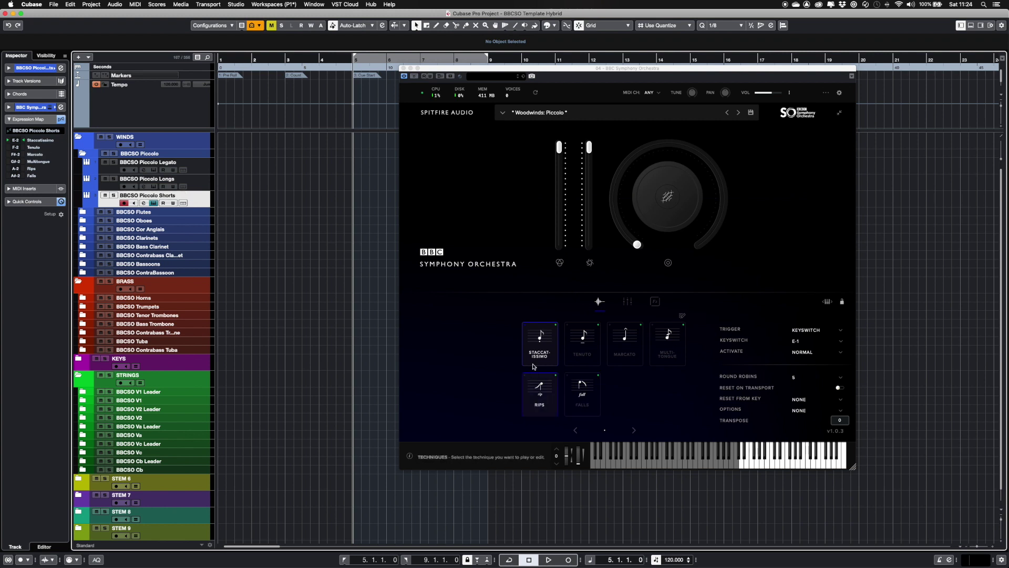
left_click(47, 131)
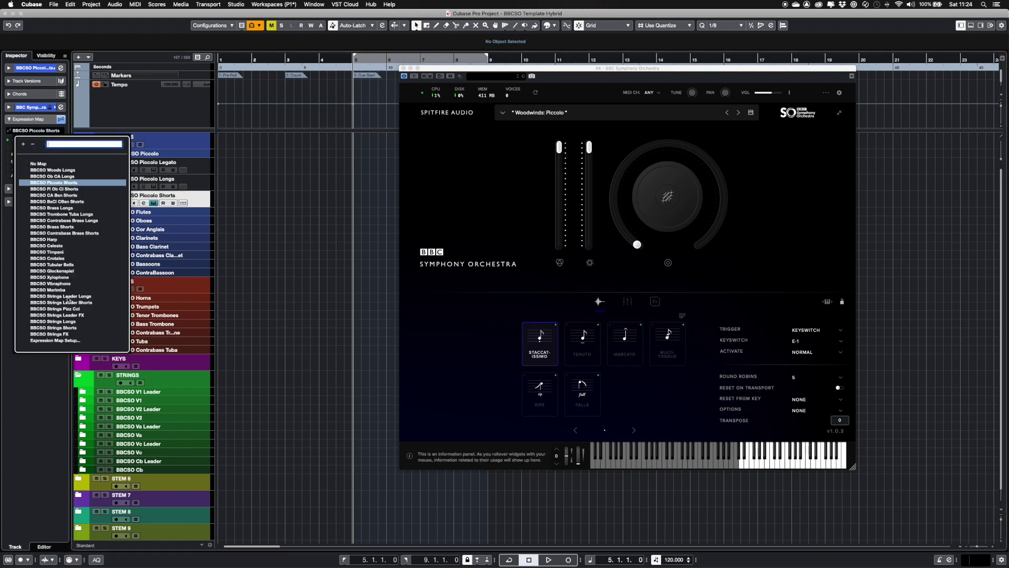
left_click(78, 341)
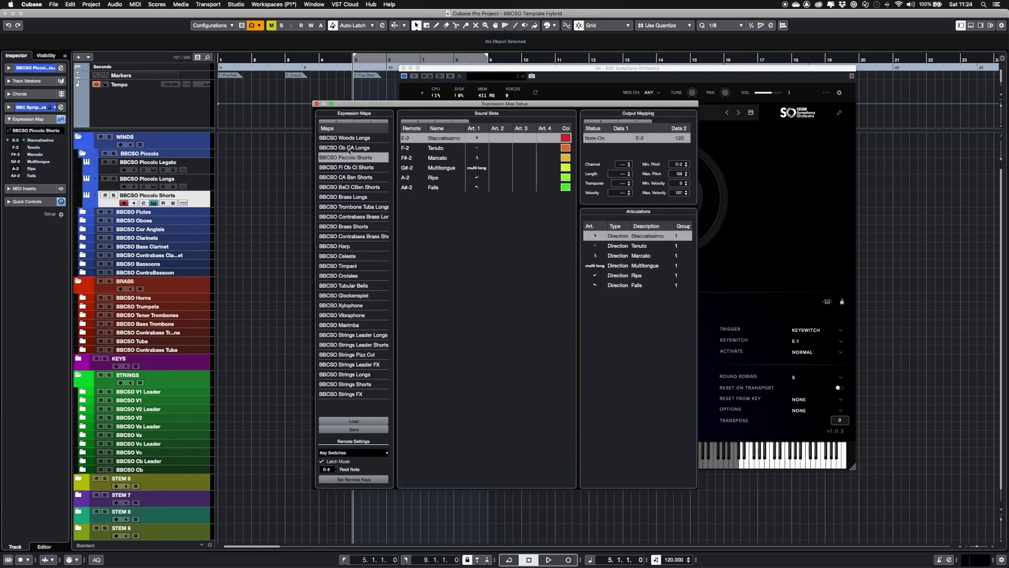
key("super+w")
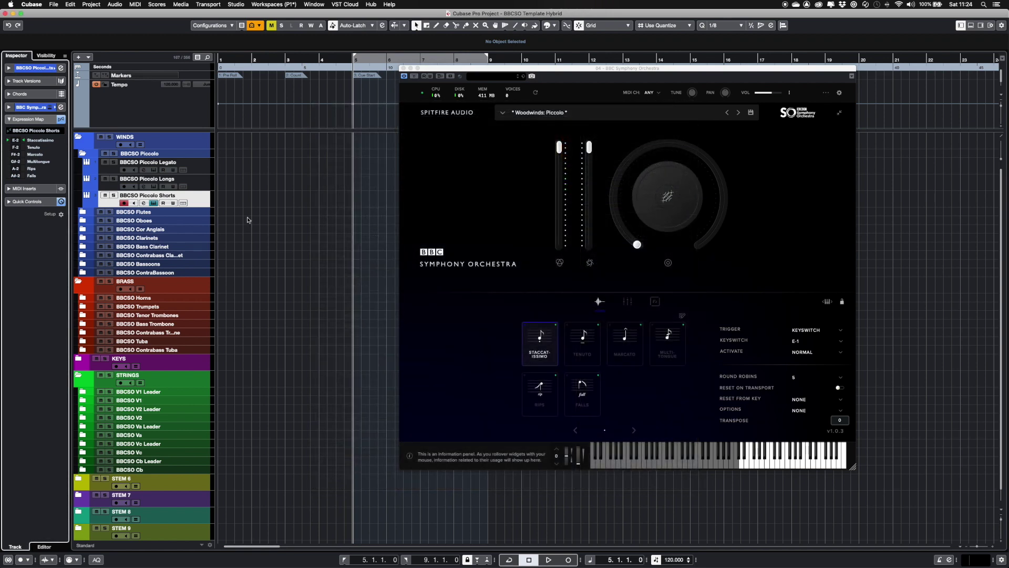
left_click(626, 303)
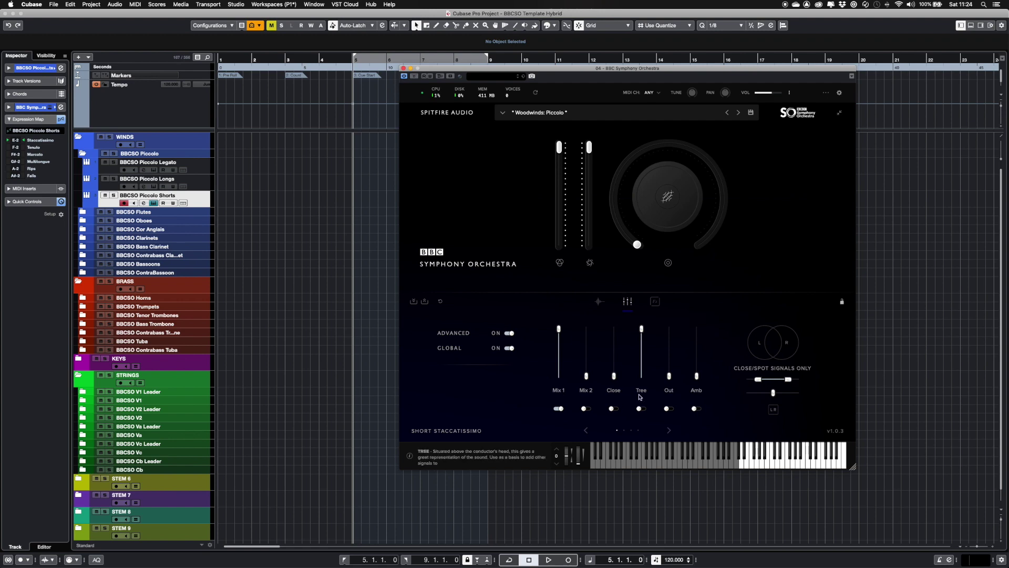
left_click(204, 183)
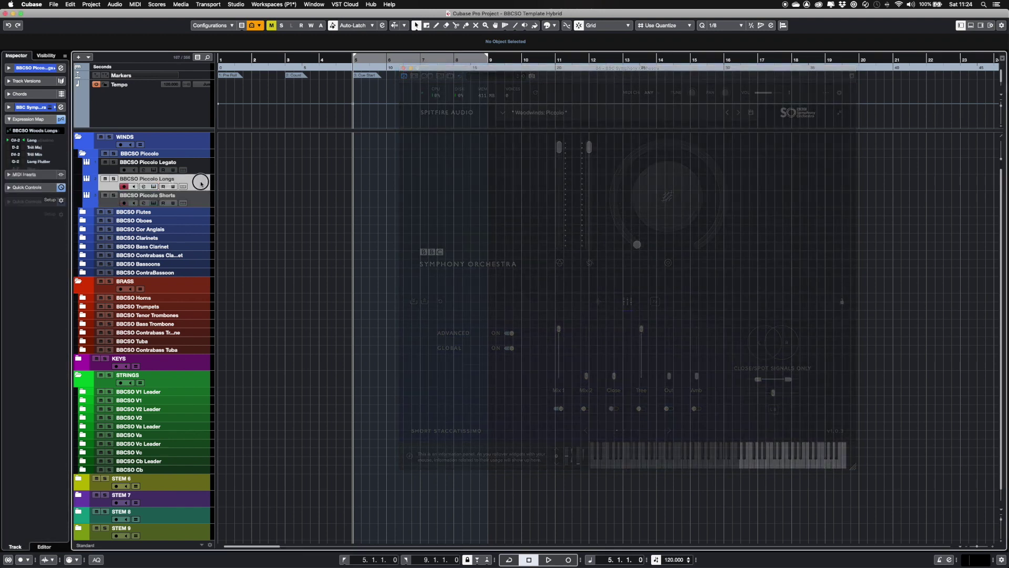
Duplicate the Piccolo Longs track and open its channel settings
right_click(204, 182)
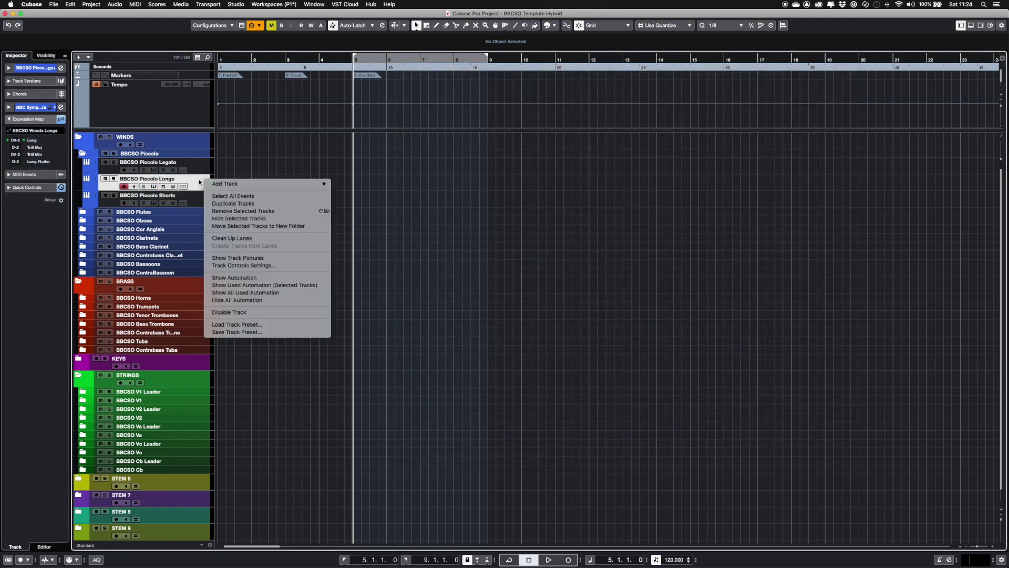
left_click(244, 205)
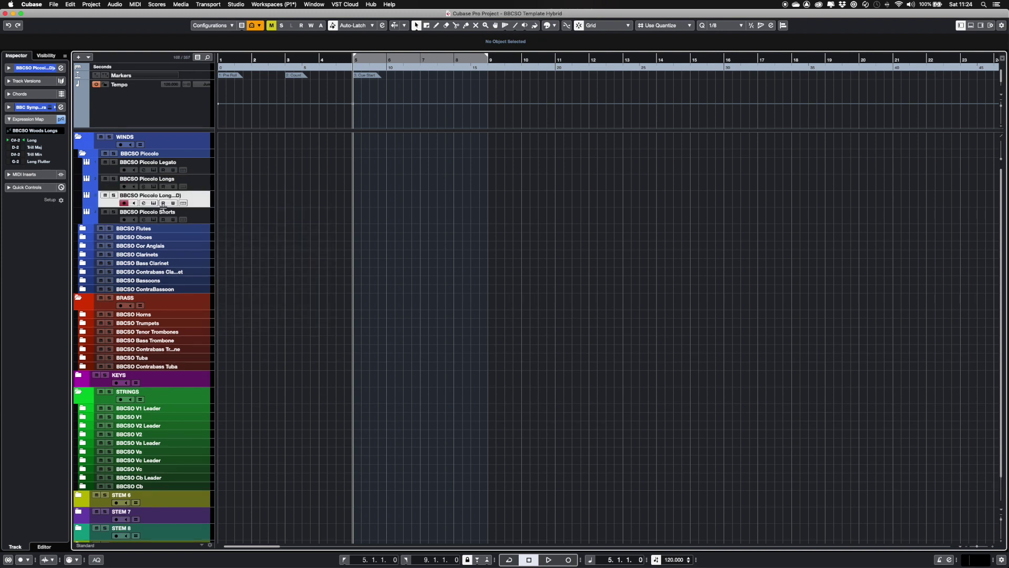
left_click(144, 203)
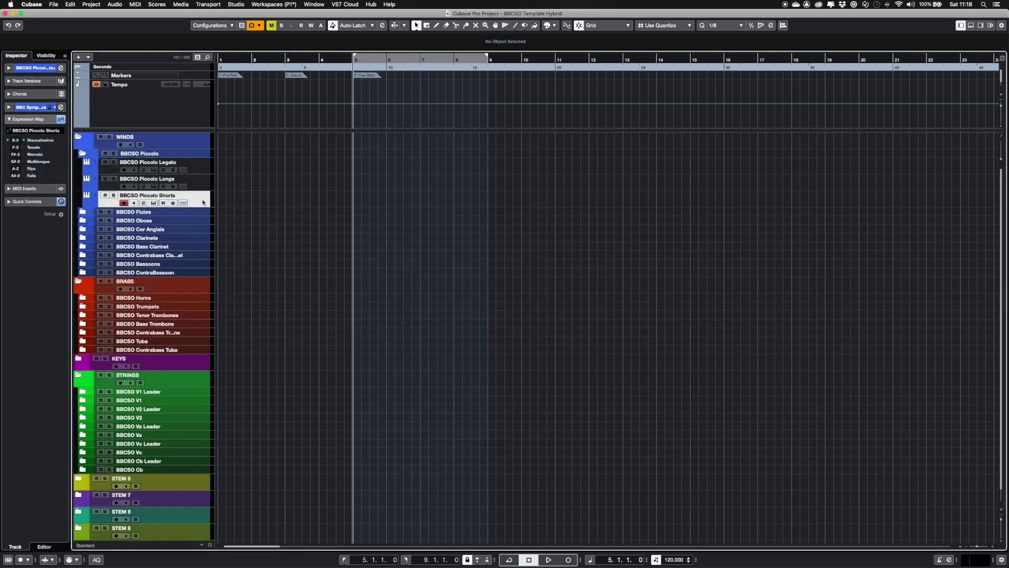
Expand the BBCSO Flutes folder, then select the three Piccolo channels in the MixConsole
left_click(84, 212)
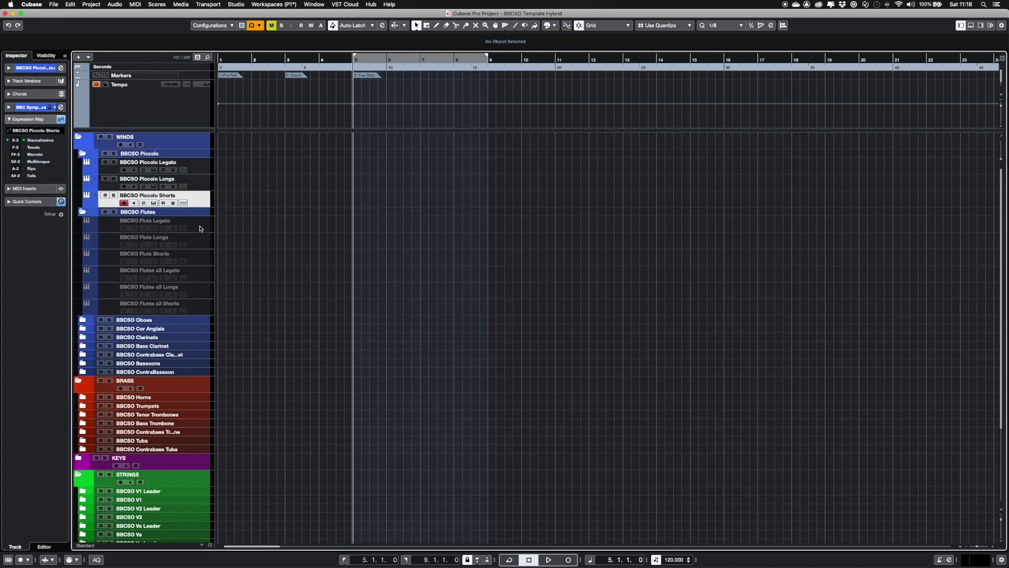
key("F3")
left_click(124, 441, "shift")
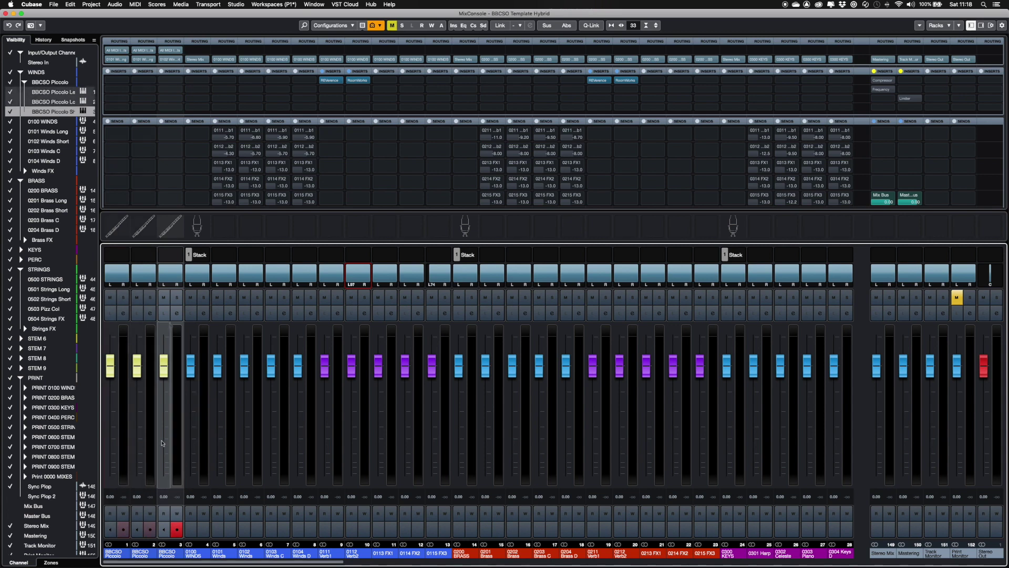
Route Piccolo Longs to 0101 Winds Long and Piccolo Shorts to 0102 Winds Short
left_click(153, 60)
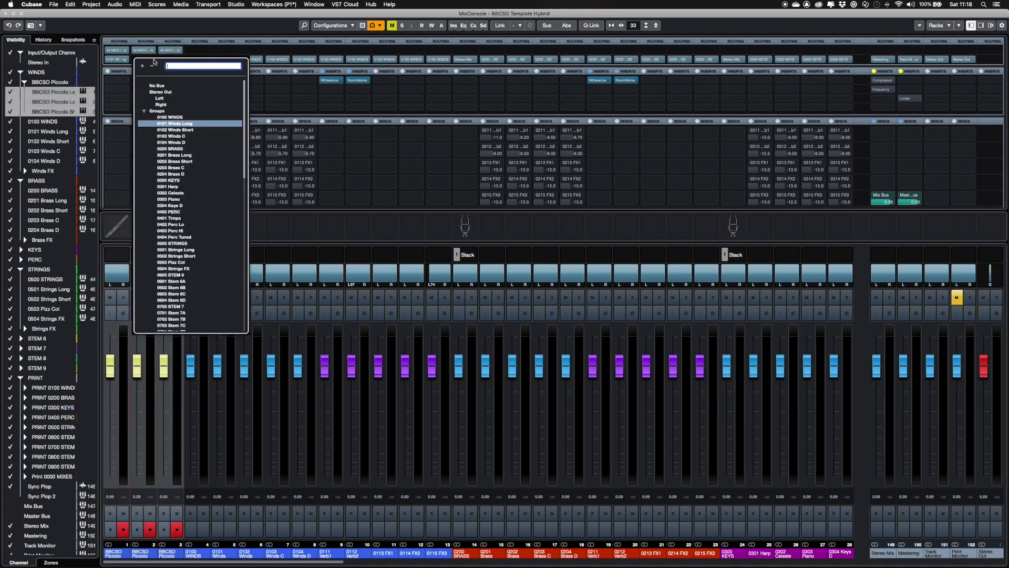
left_click(182, 123)
left_click(177, 59)
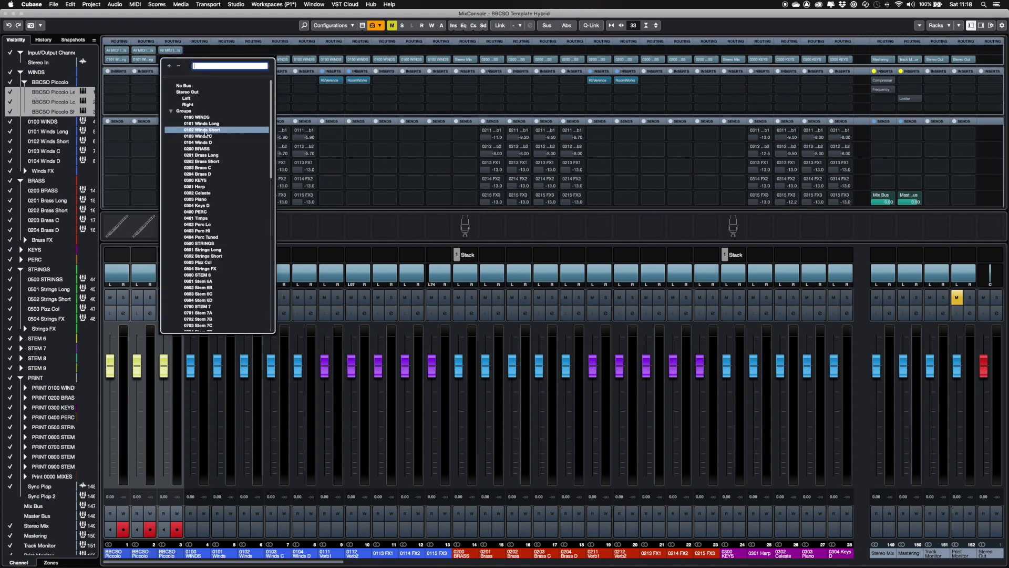
left_click(184, 129)
Select the four 0101–0104 Winds group channels together
left_click(233, 429)
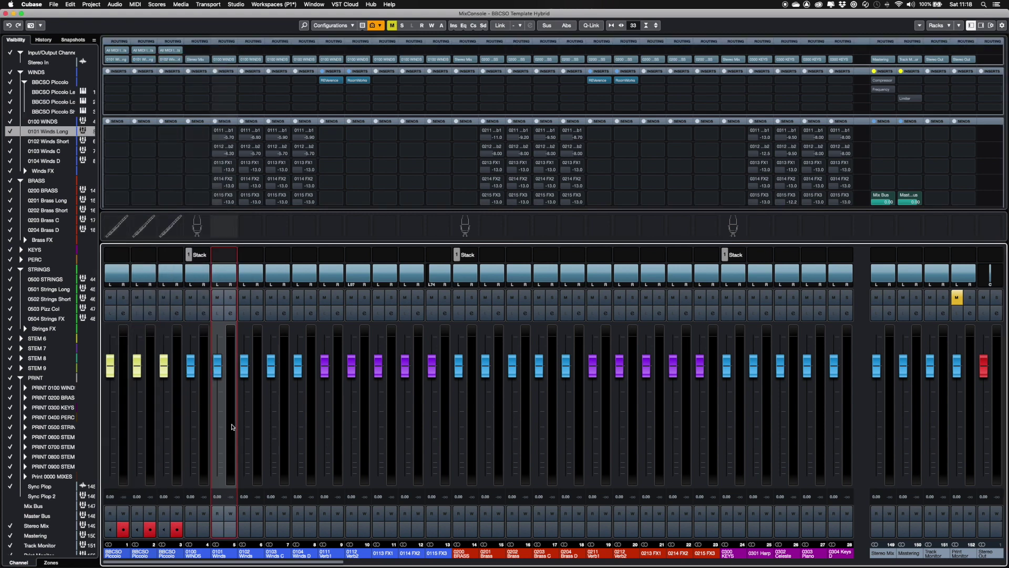
left_click(305, 427, "shift")
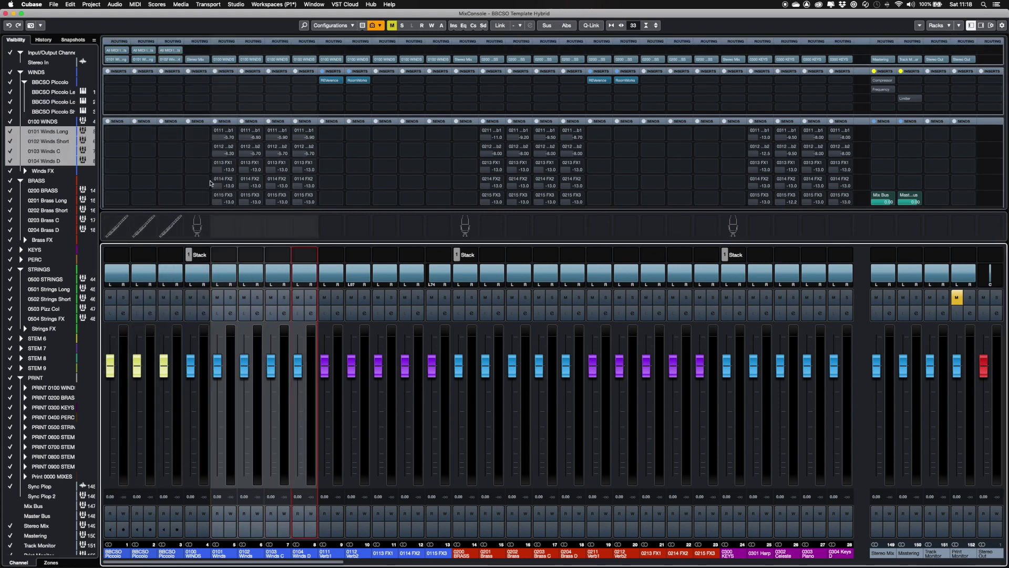
mouse_move(215, 132)
Toggle the first sends on 0101 Winds Long and 0102 Winds Short, then select 0100 WINDS' link group
left_click(215, 132)
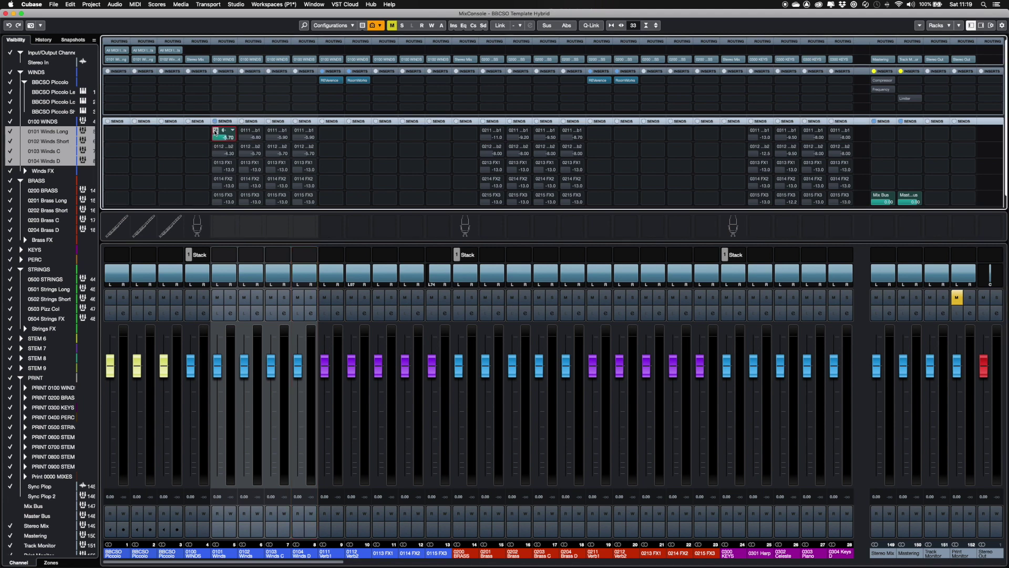
left_click(242, 132)
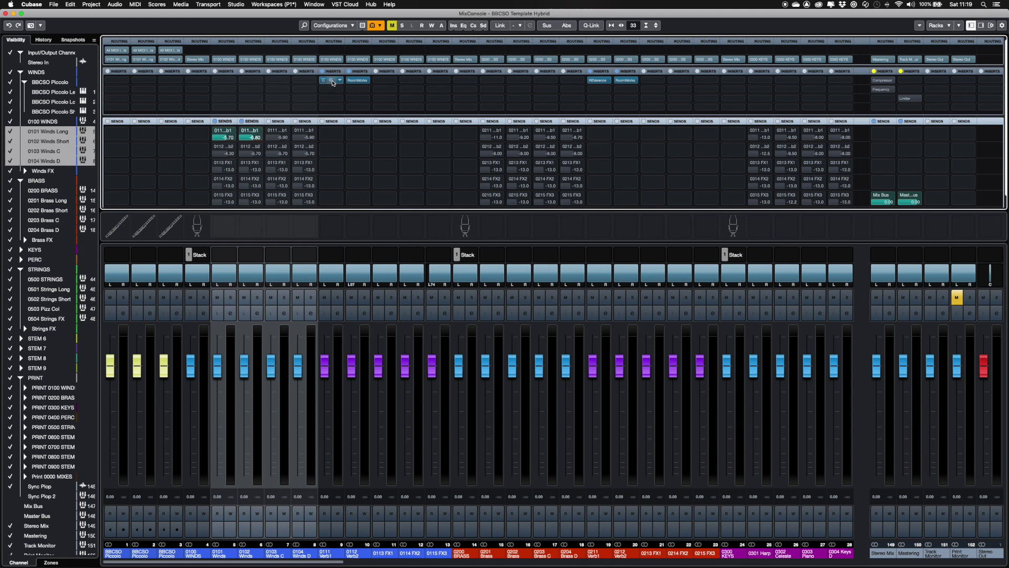
mouse_move(364, 82)
left_click(215, 132)
left_click(242, 131)
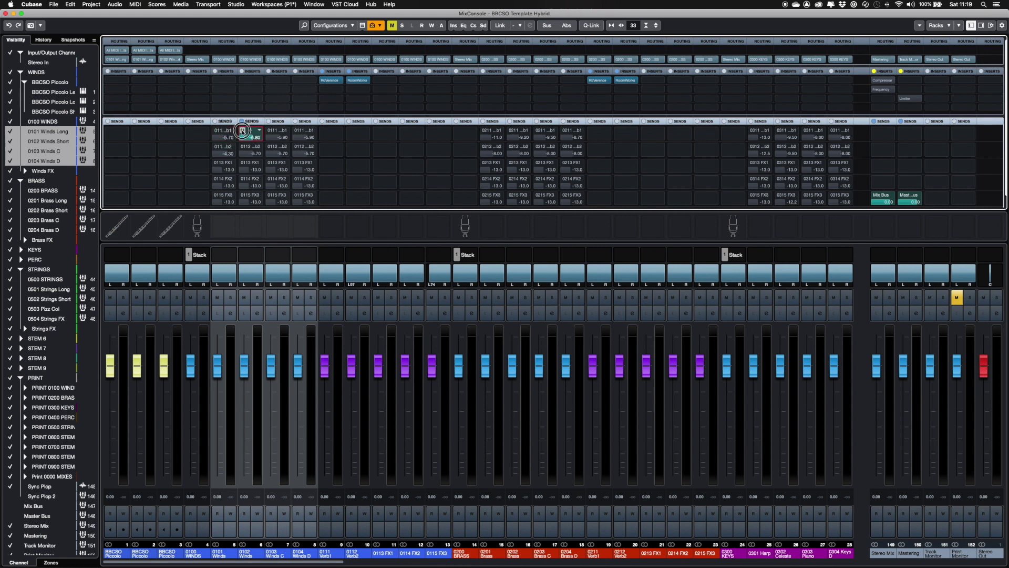
left_click(204, 394)
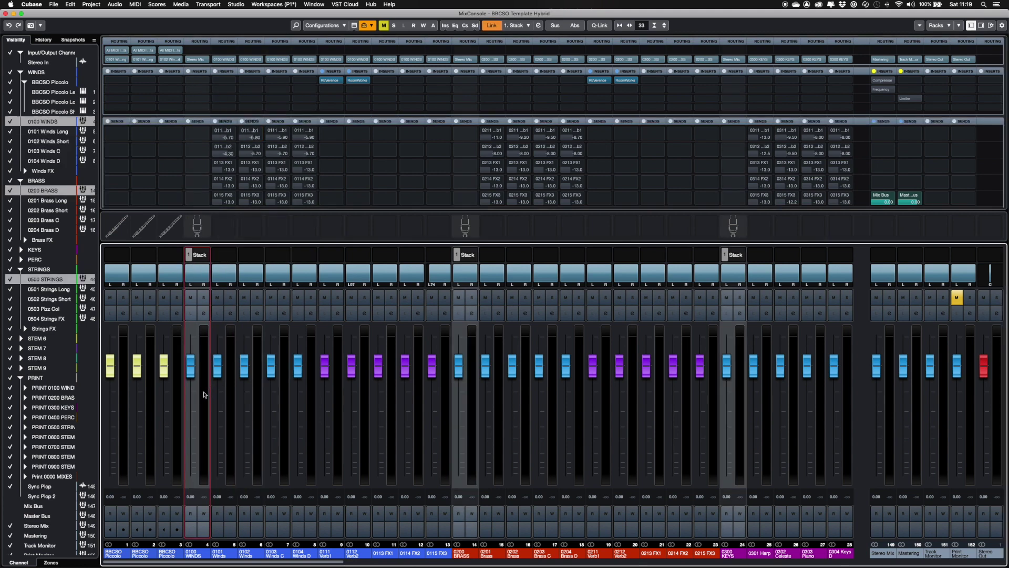
Select the Stereo Mix, Mastering and Track Monitor channels in turn
left_click(890, 436)
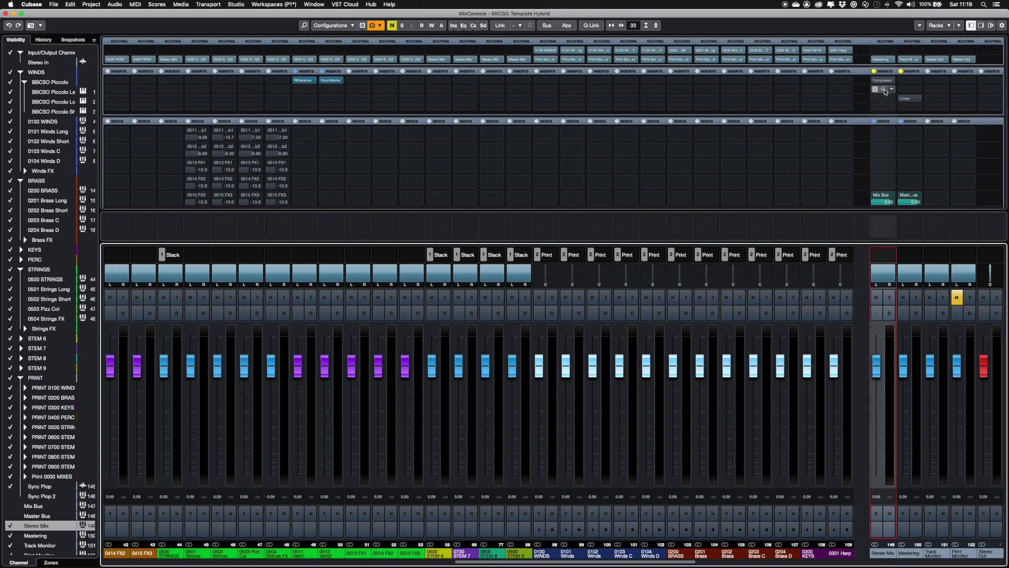
mouse_move(912, 102)
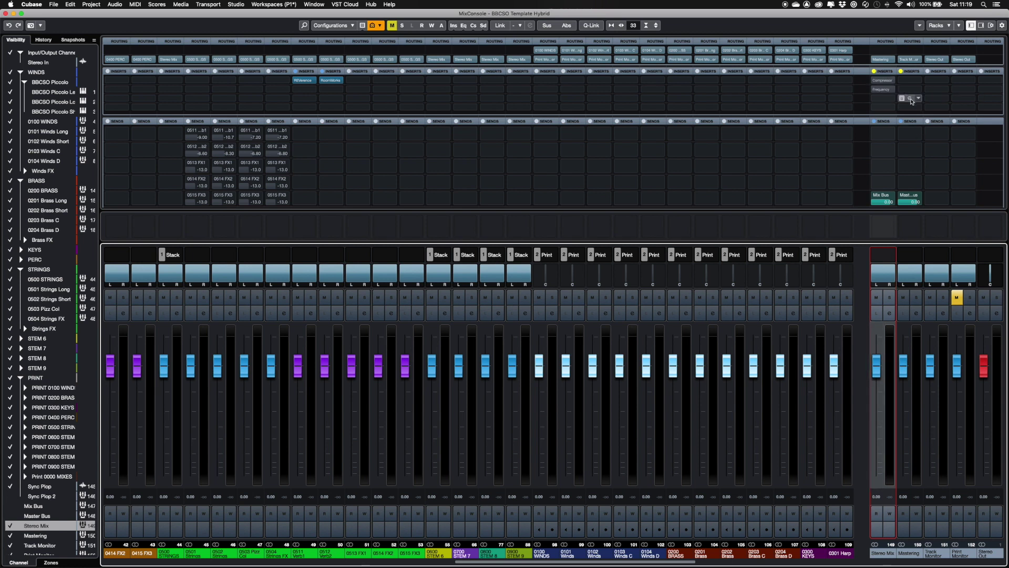
left_click(917, 429)
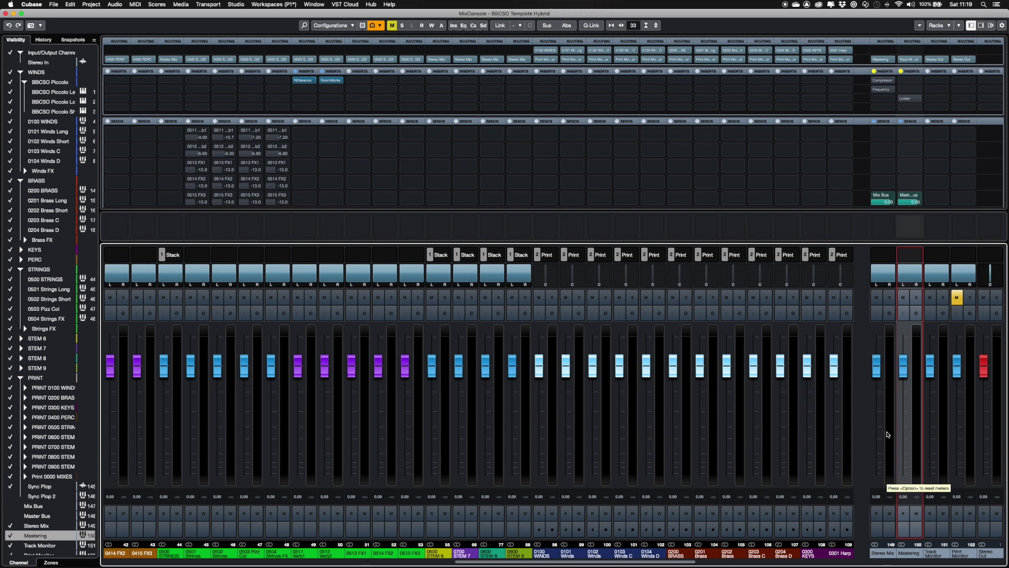
left_click(944, 439)
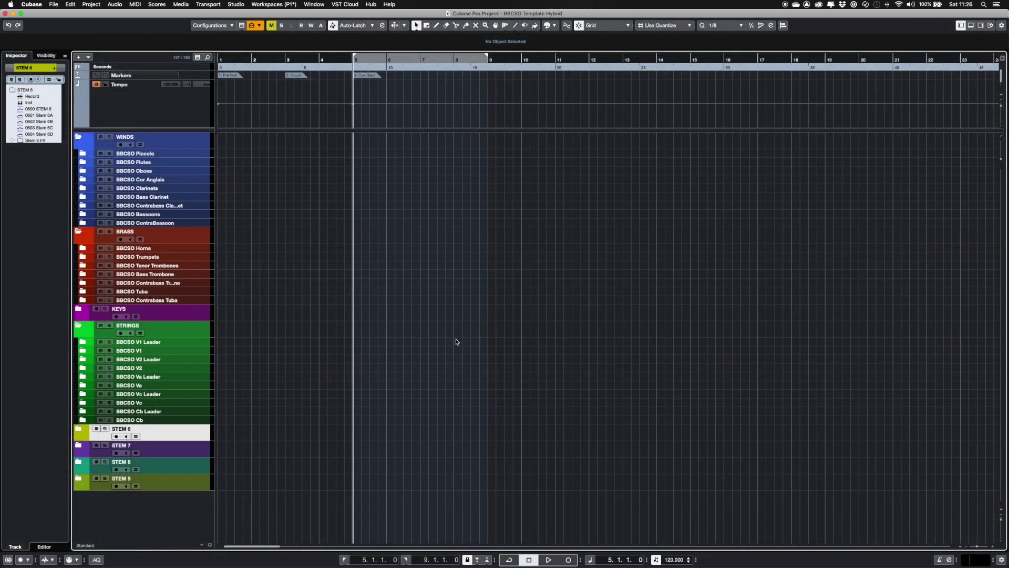
Look through STEM 7, 8 and 9, then expand STEM 6 and select its Record and Inst tracks
left_click(187, 453)
left_click(187, 465)
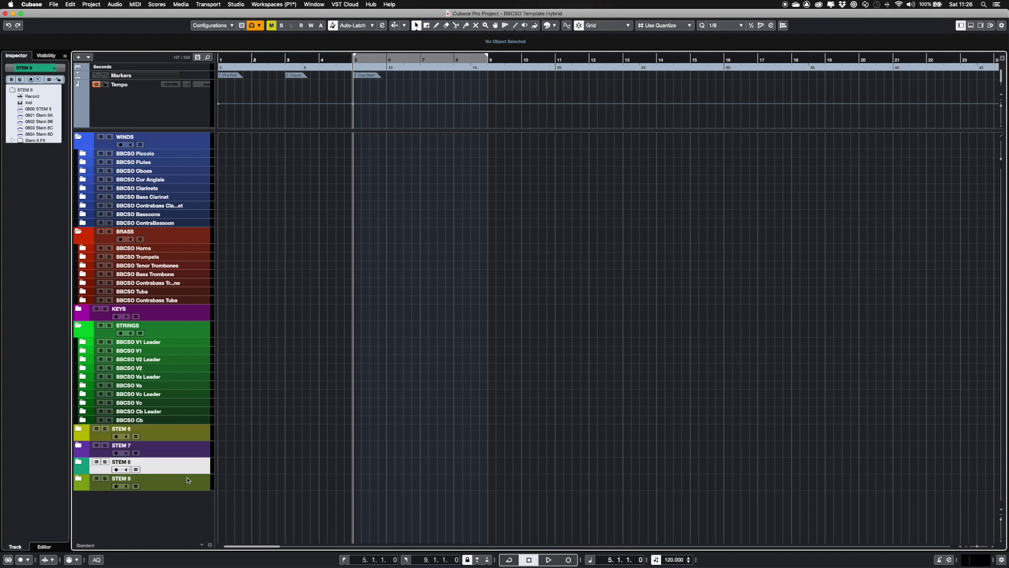
left_click(187, 480)
left_click(77, 430)
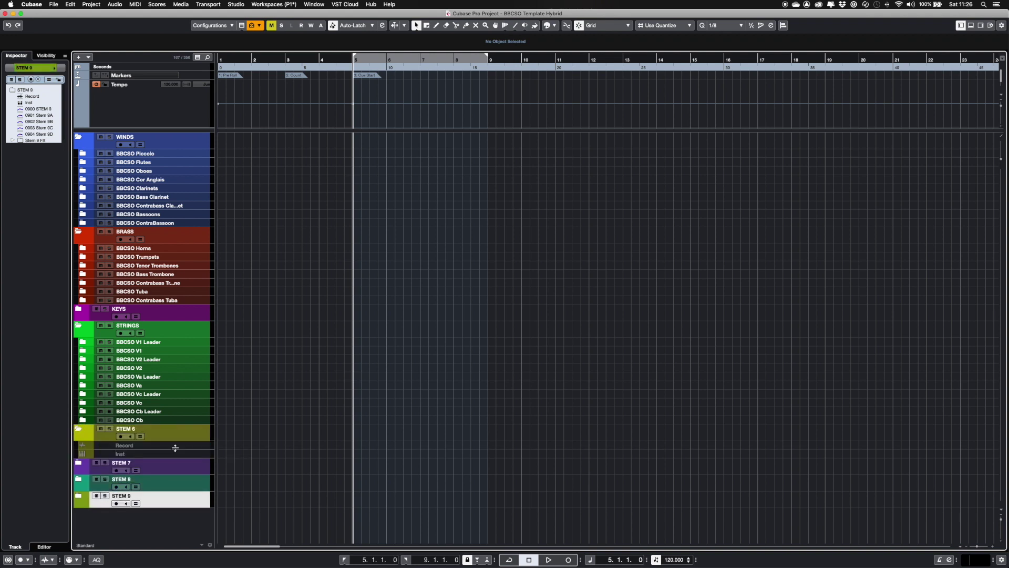
left_click(198, 447)
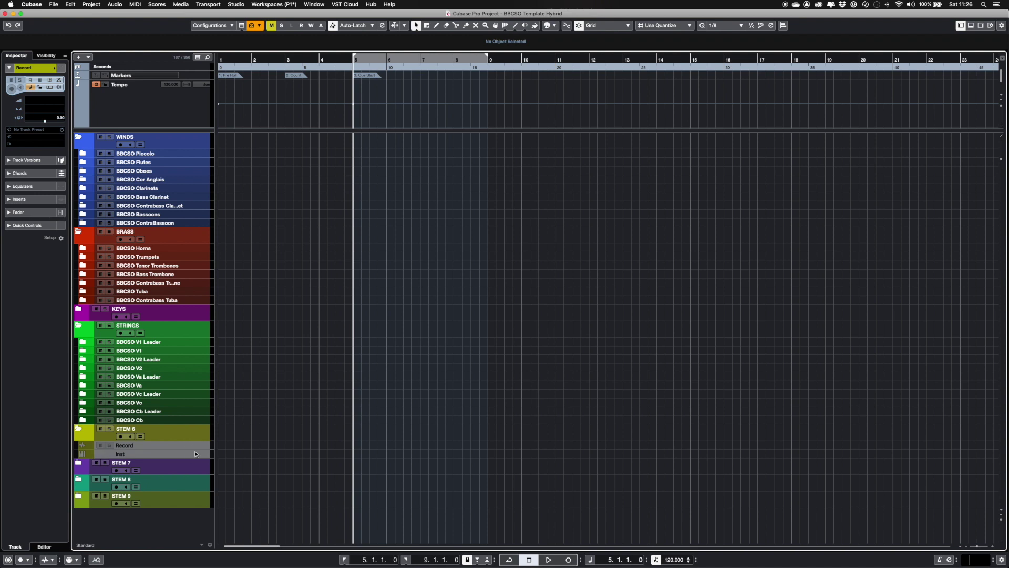
left_click(195, 454)
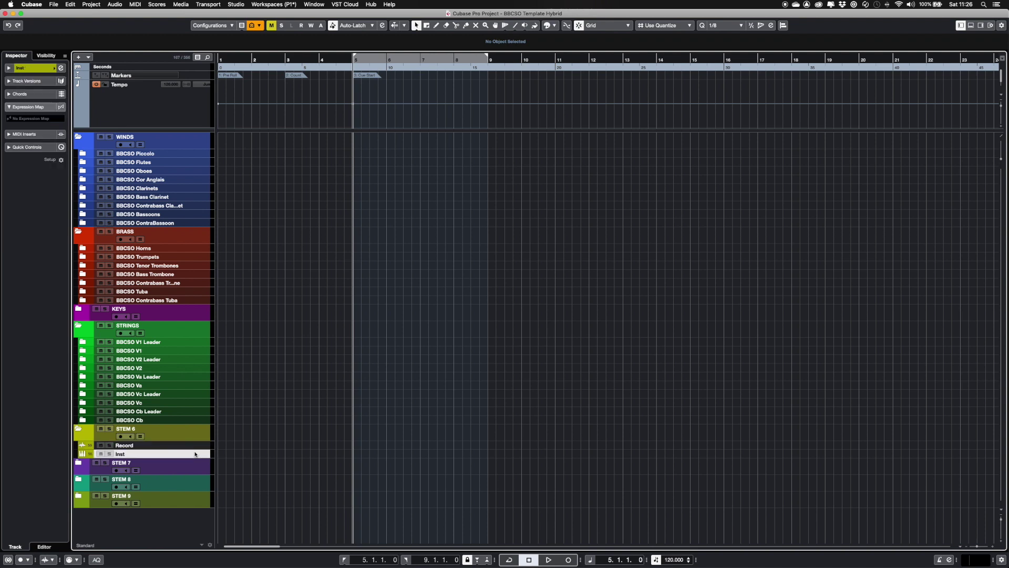
View the Inst channel in the mixer, then expand BBCSO V1 and select V1 Longs
key("F3")
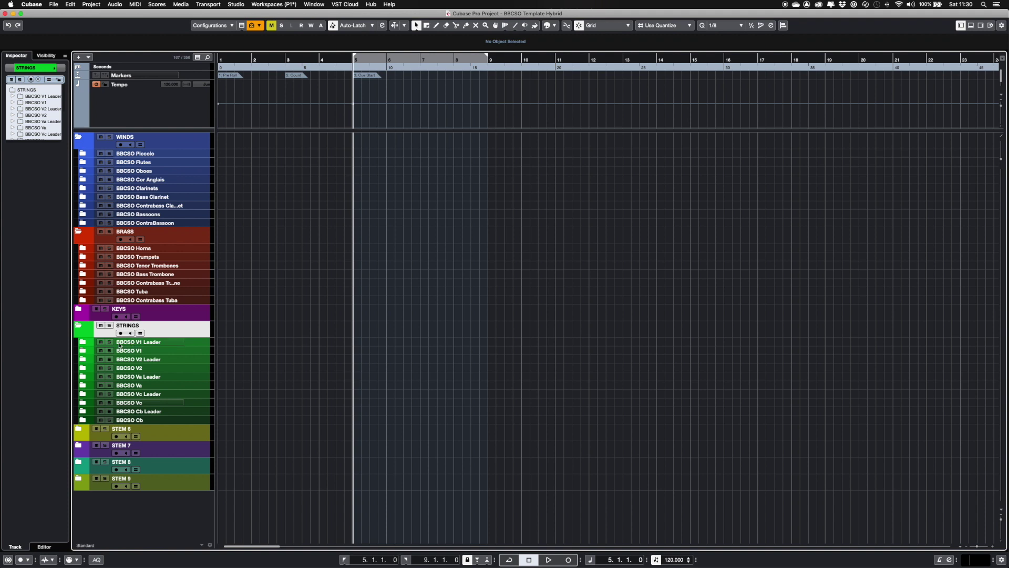
left_click(82, 351)
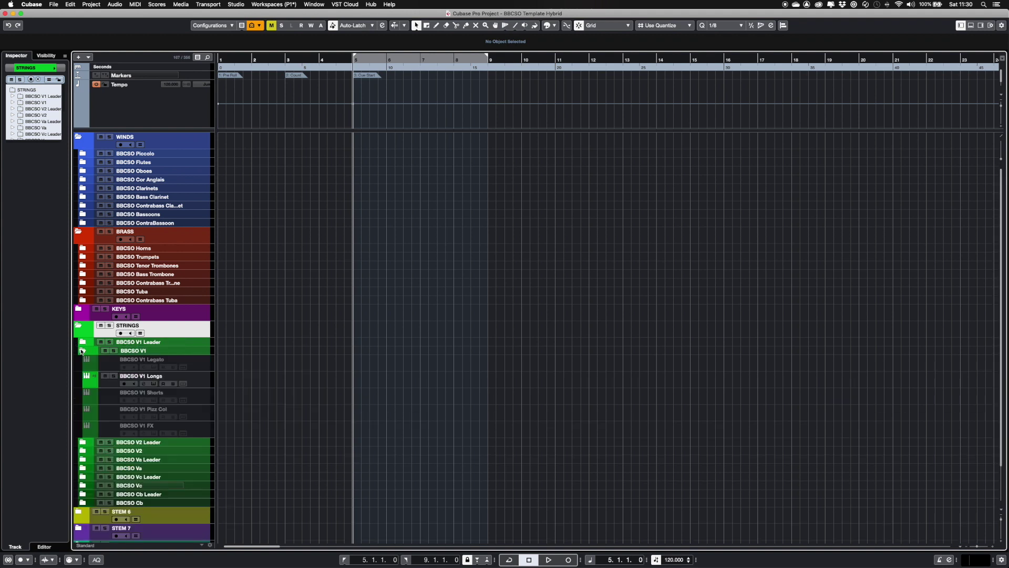
left_click(198, 380)
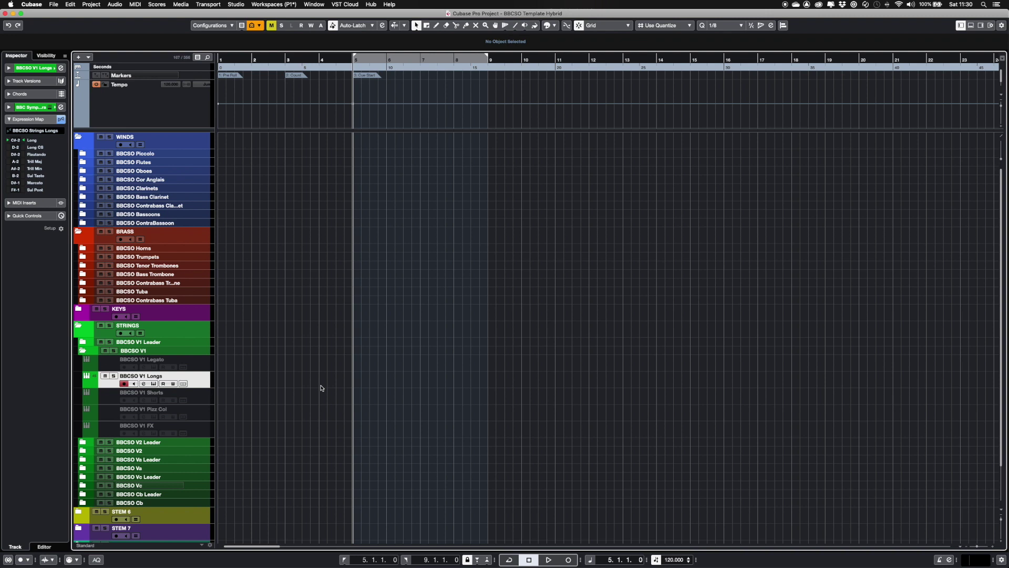
In the full-screen mixer, select the five string Longs channels and create a link group for them
key("F3")
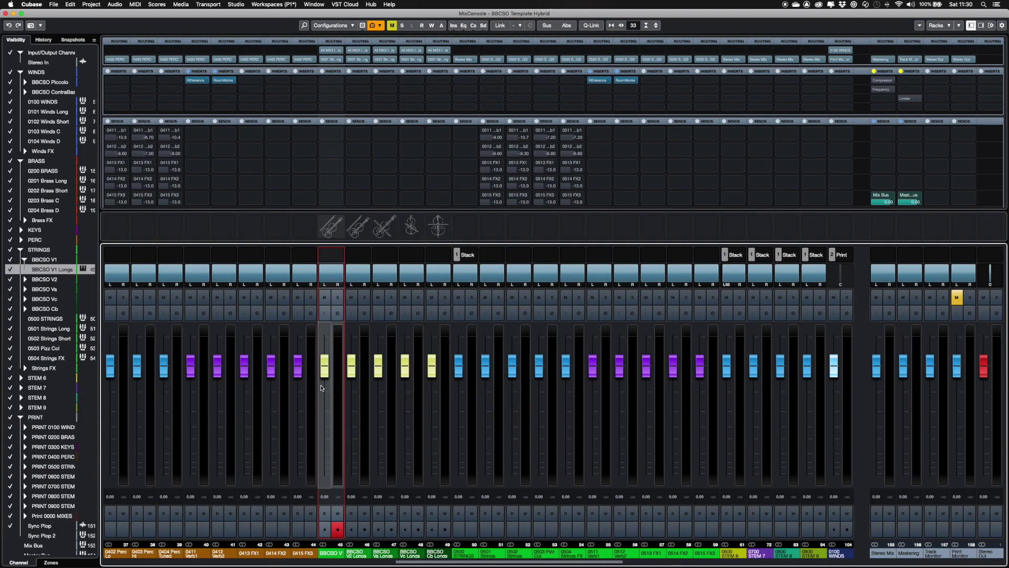
left_click(444, 422, "shift")
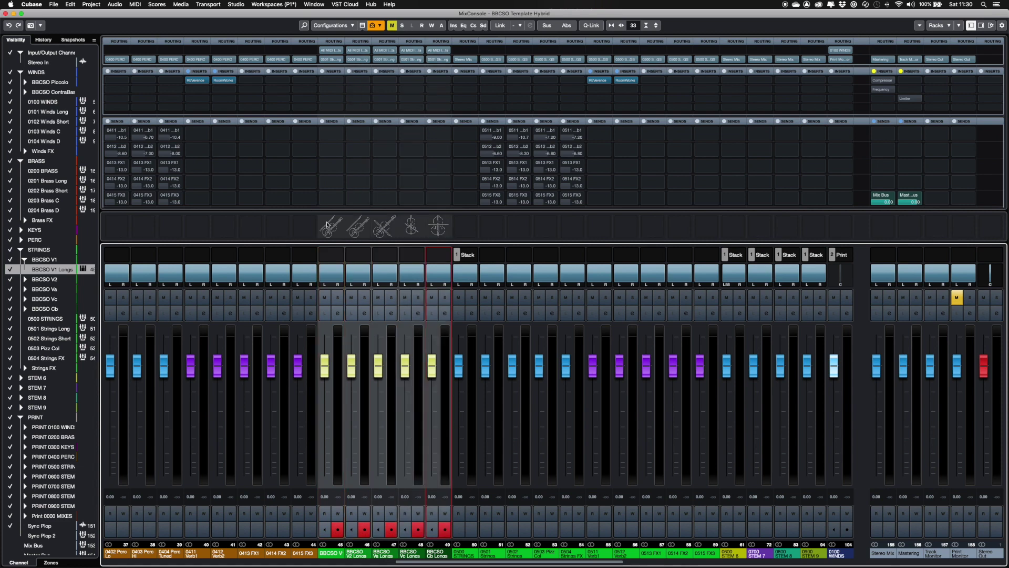
right_click(326, 225)
left_click(379, 227)
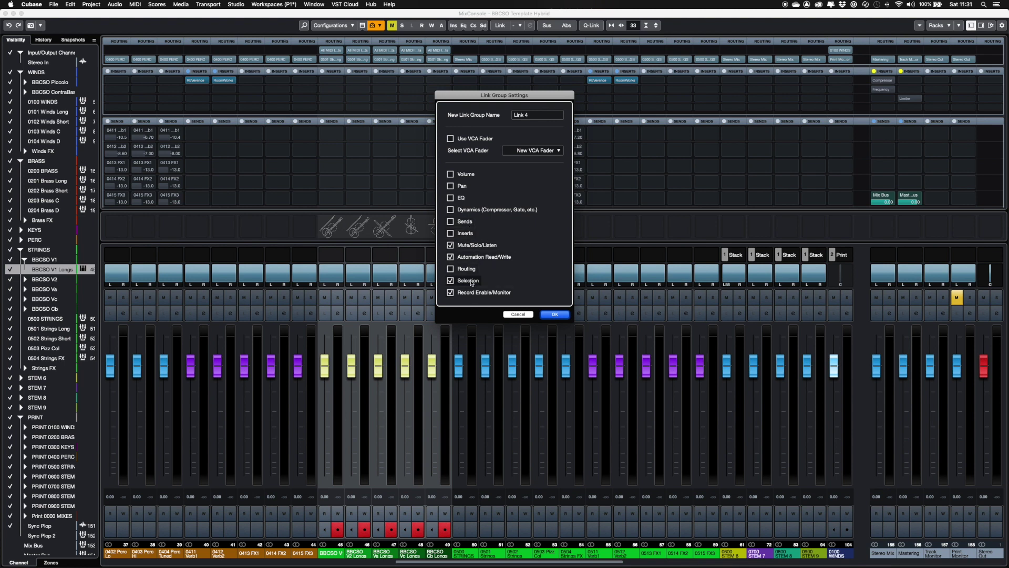
Name the link group 'String Longs', then select BBCSO V1 Longs to check the linked selection
key("Tab")
type("String Lo")
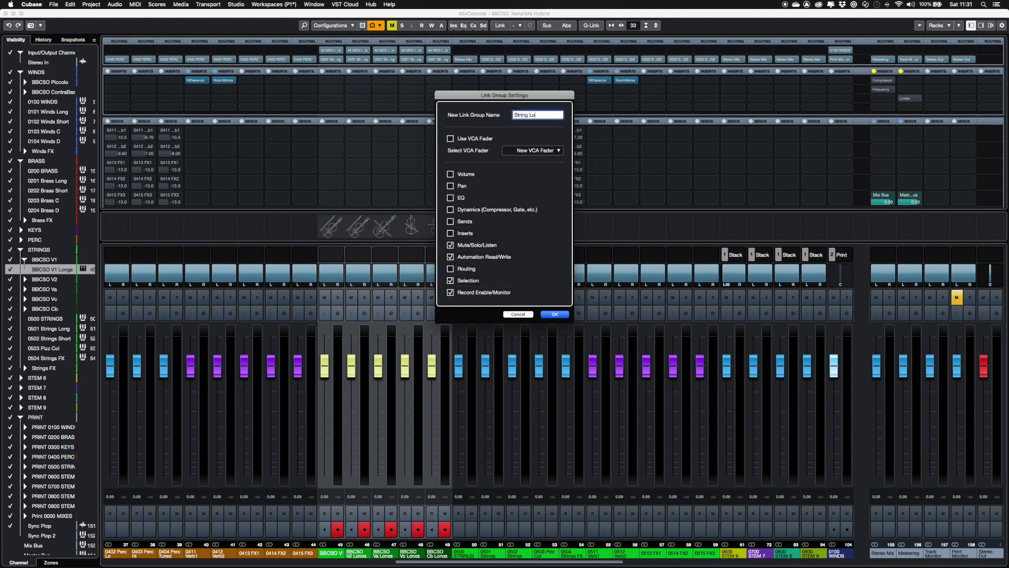
type("ngs")
key("Return")
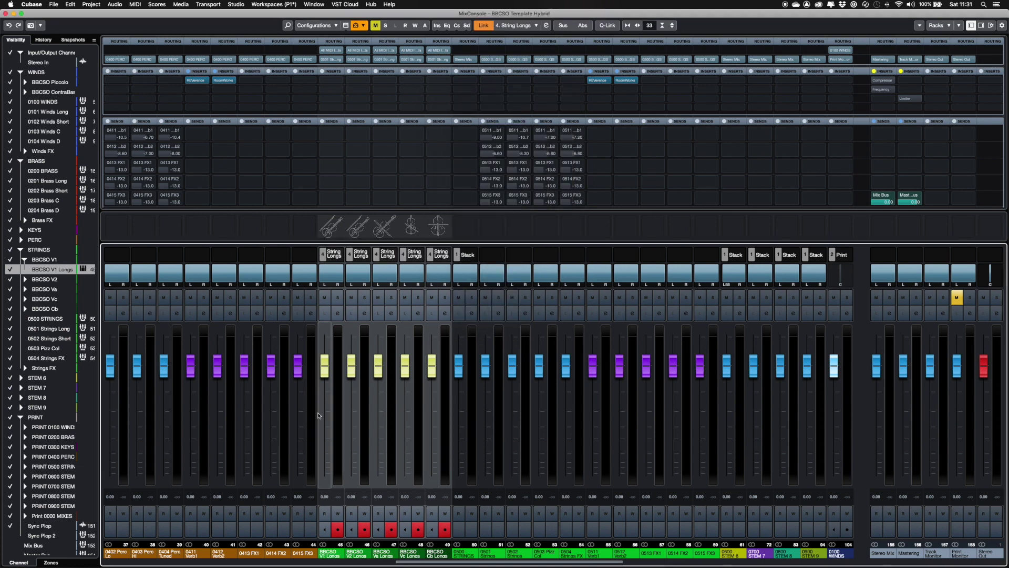
left_click(310, 408)
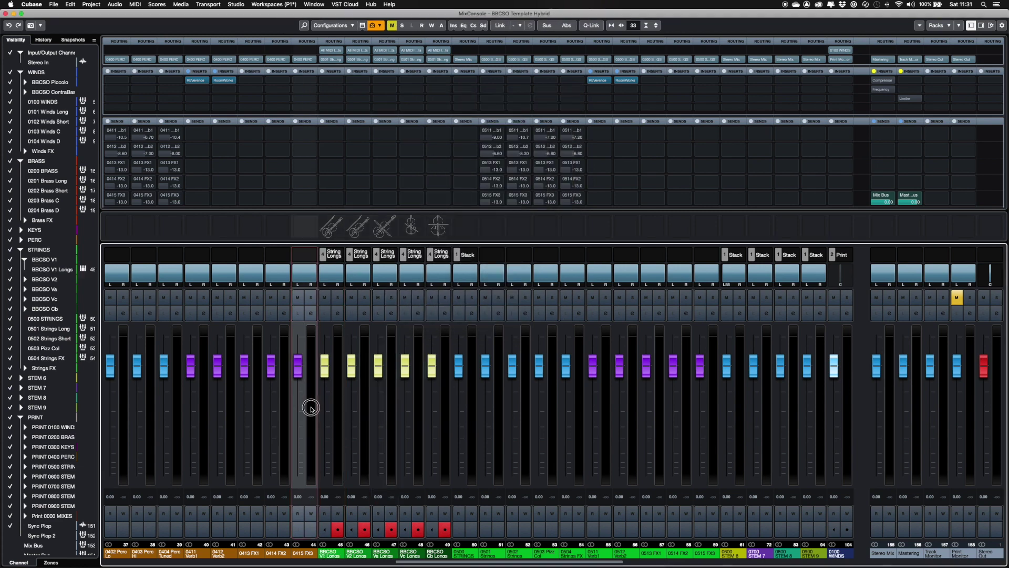
left_click(338, 410)
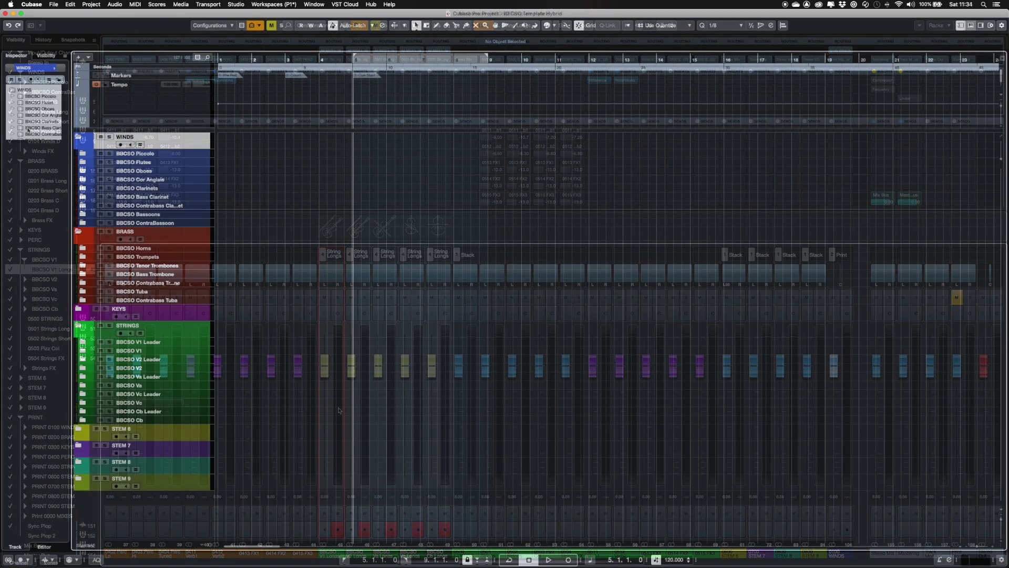
Make the PRINT folder tracks visible in the Visibility list
scroll(24, 172, "down", 10)
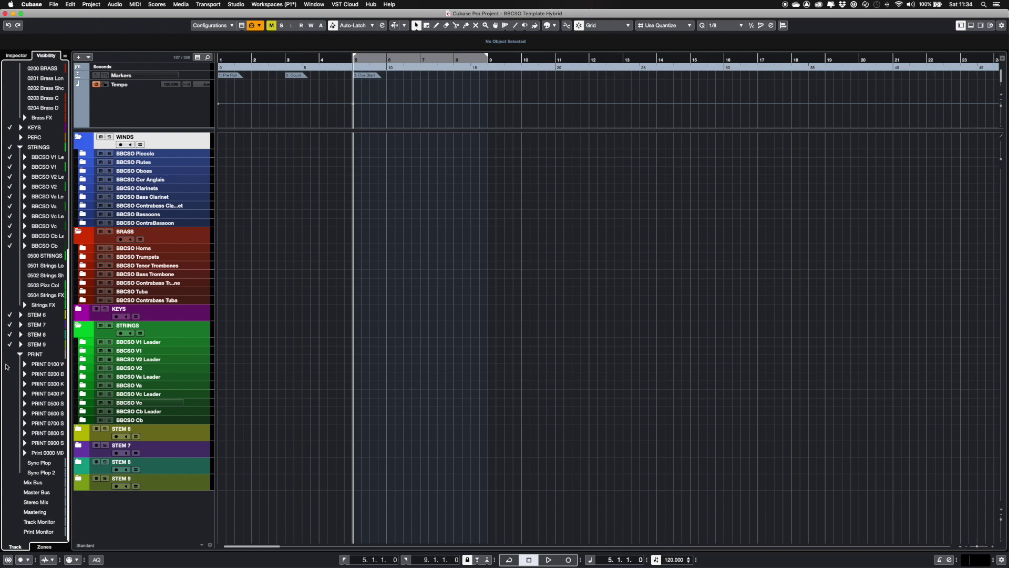
left_click(9, 354)
scroll(142, 498, "down", 5)
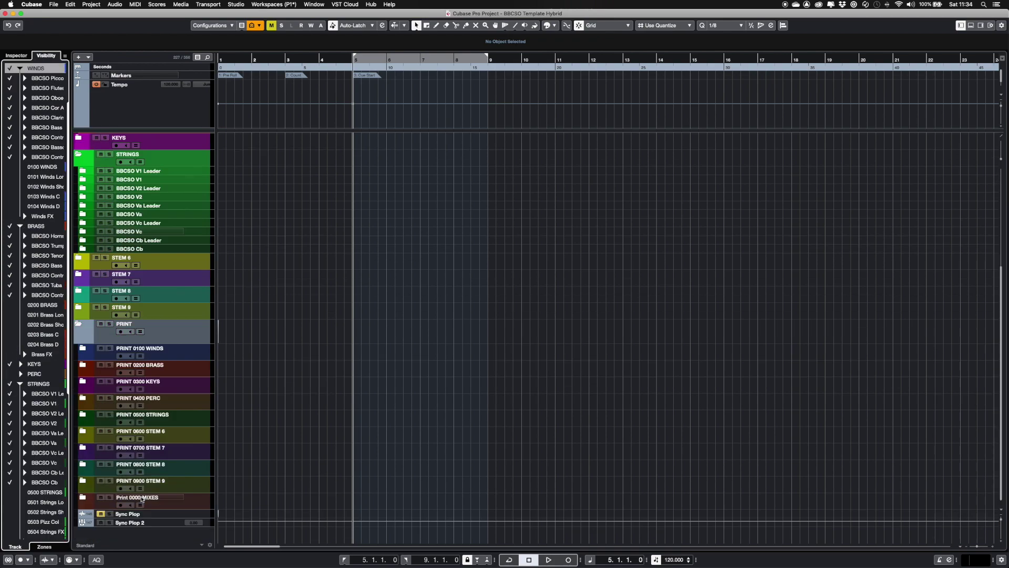
In the MixConsole, select the 0100–0104 winds print channels, mute Track Monitor and unmute Print Monitor
key("F3")
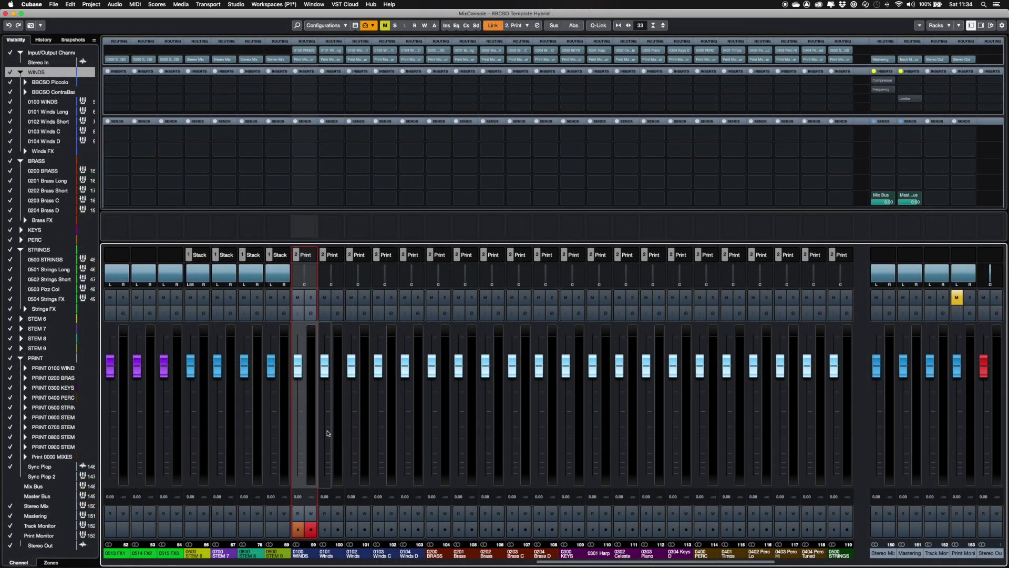
scroll(311, 432, "right", 3)
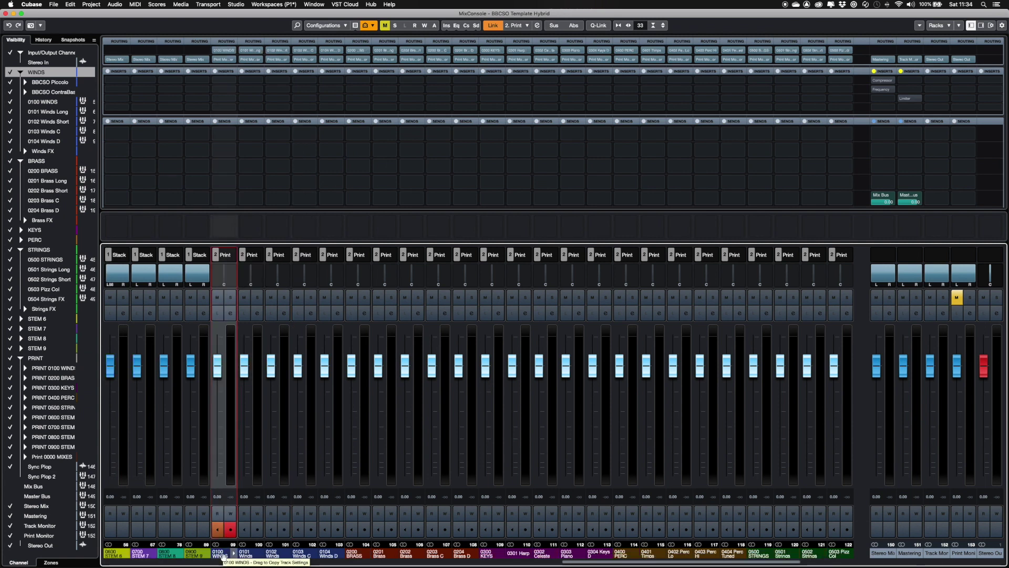
left_click(246, 553)
left_click(331, 558, "shift")
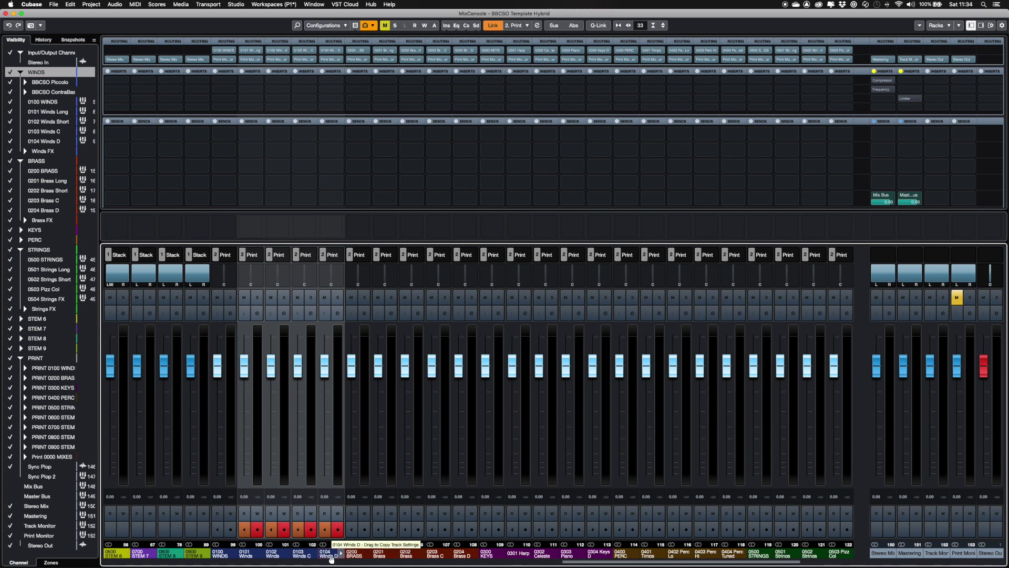
left_click(231, 447)
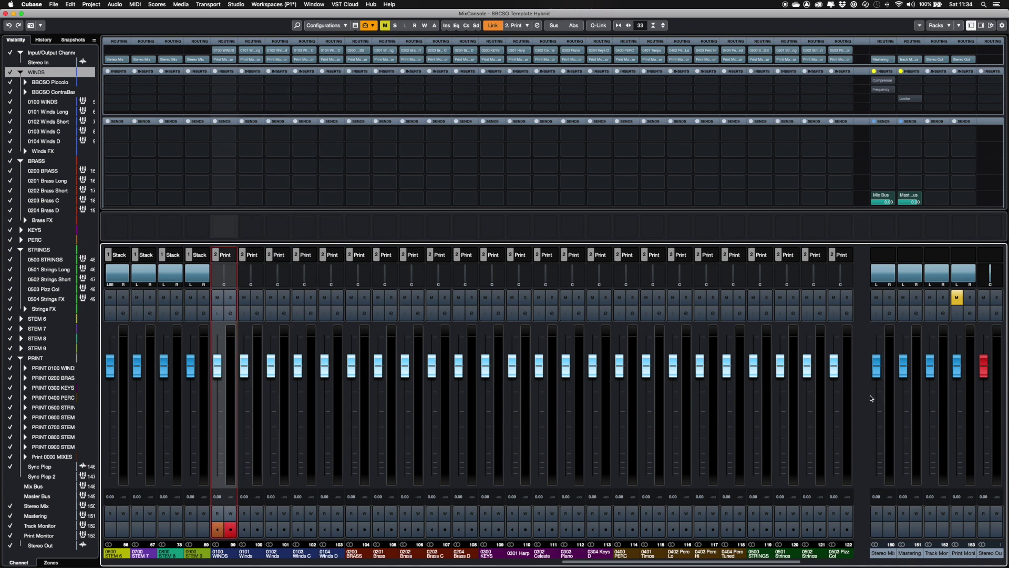
left_click(930, 298)
left_click(957, 297)
Toggle the VST preference 'Group Channels: Mute Sources as well', then select Sync Plop and 0900 STEM 9
left_click(33, 4)
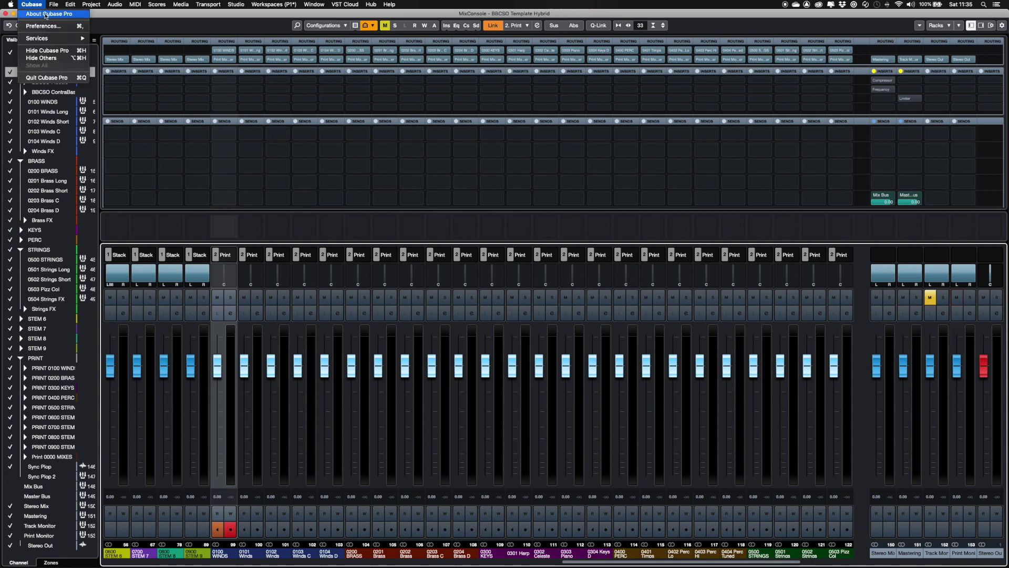
left_click(46, 26)
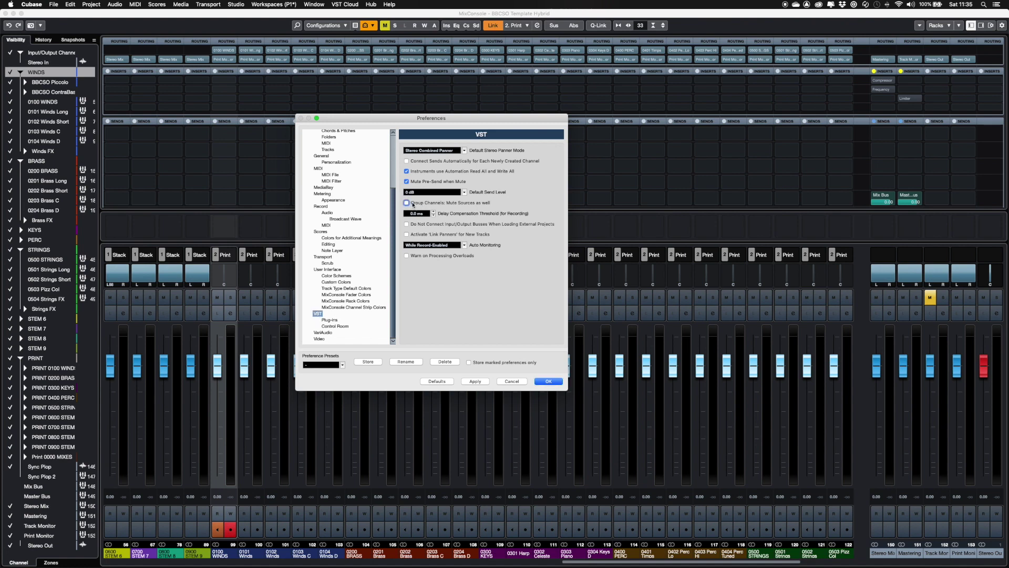
left_click(407, 203)
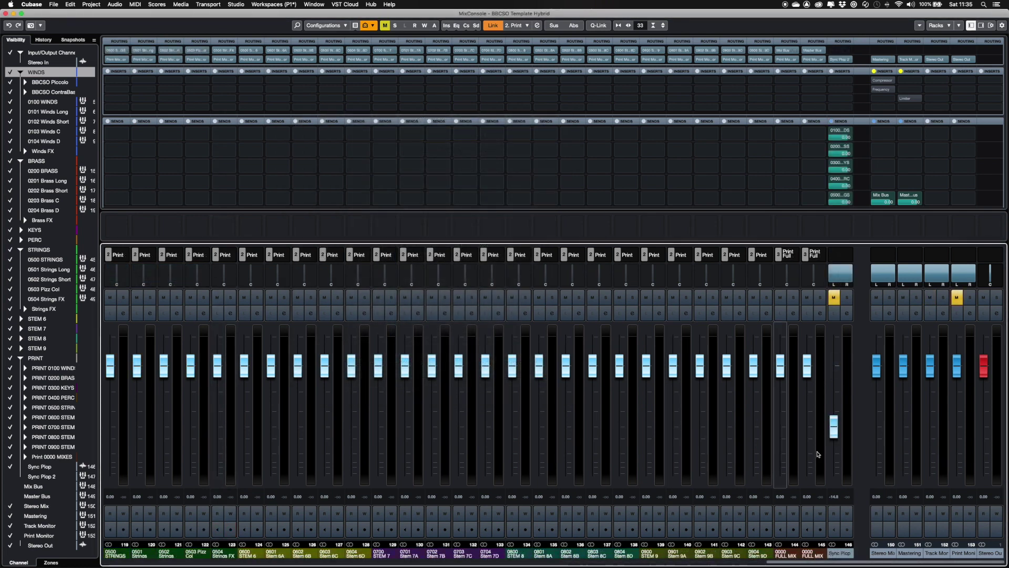
left_click(847, 455)
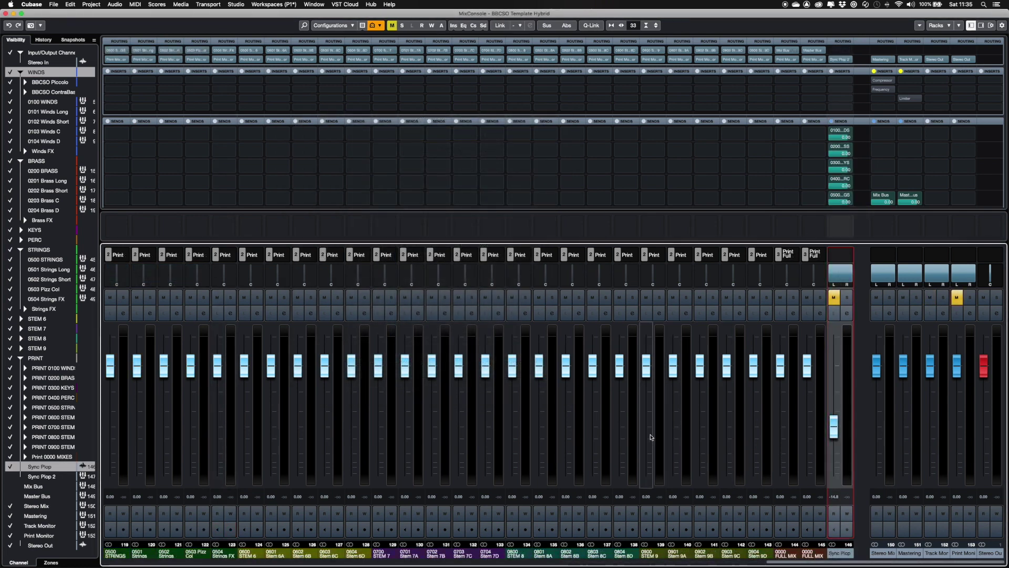
left_click(658, 429)
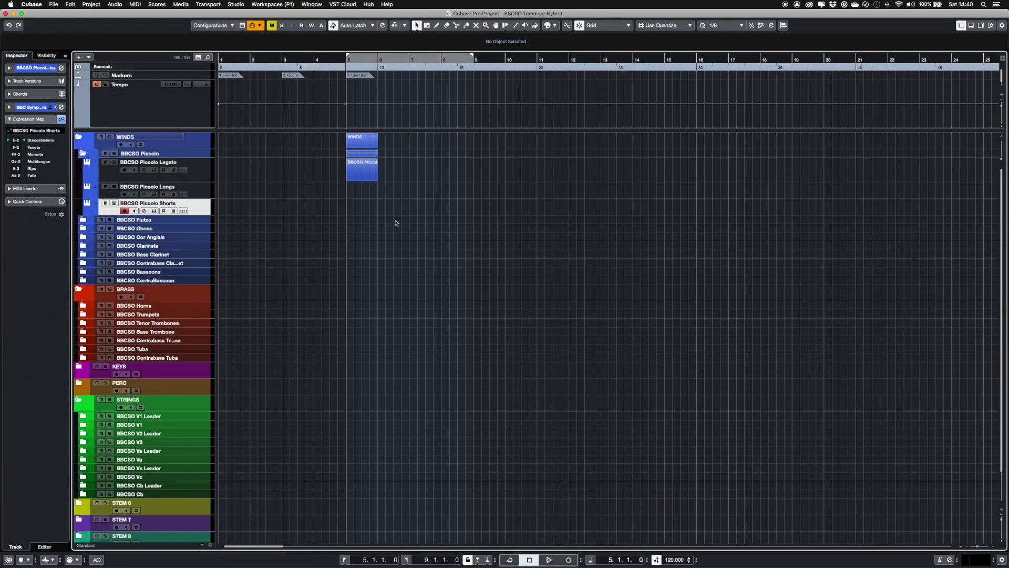
Switch through the Tracks/MixConsole/Meter, Mixer and Tracks/Score workspaces, then return to workspace 1
left_click(278, 4)
left_click(294, 54)
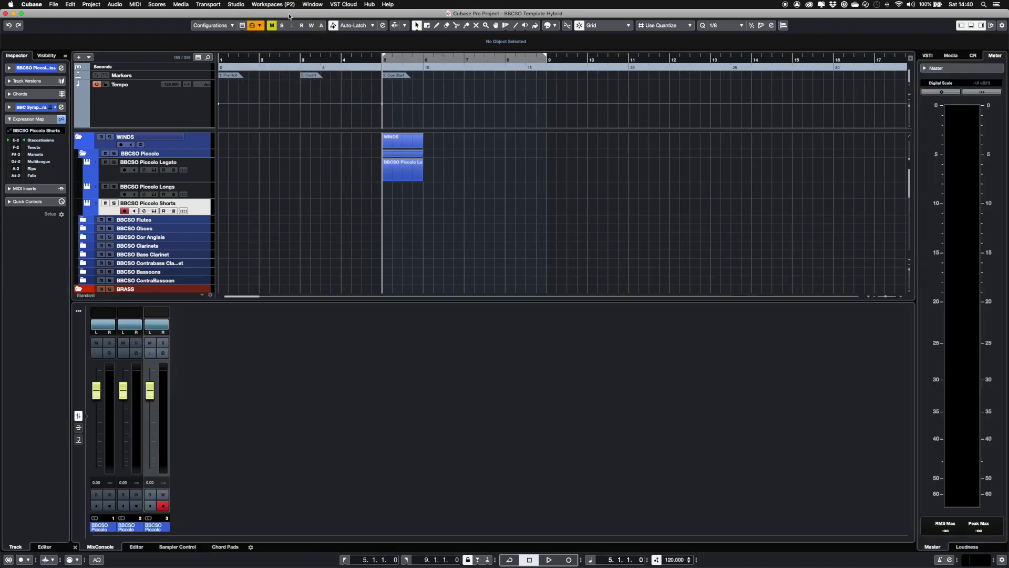
left_click(273, 4)
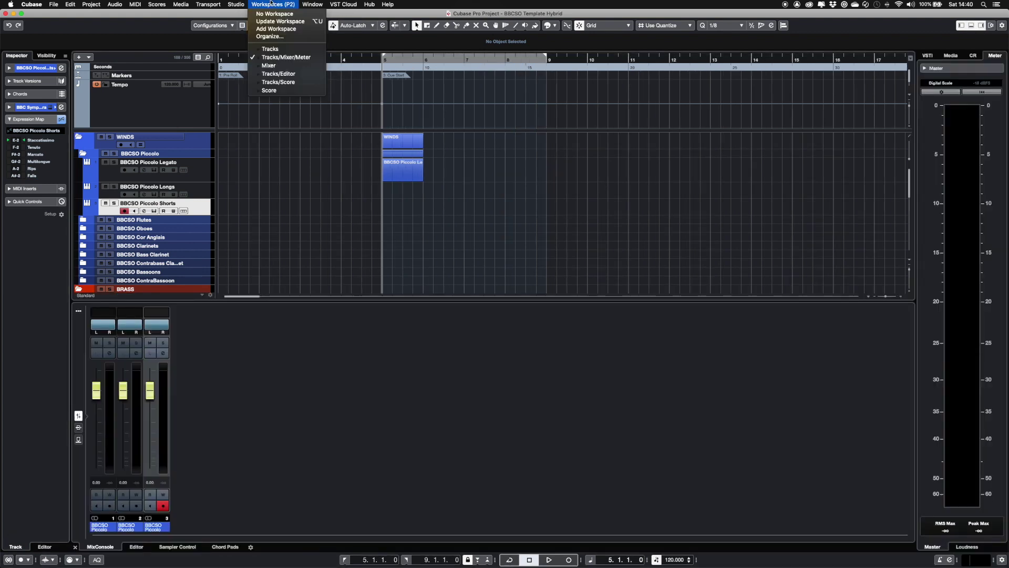
left_click(281, 66)
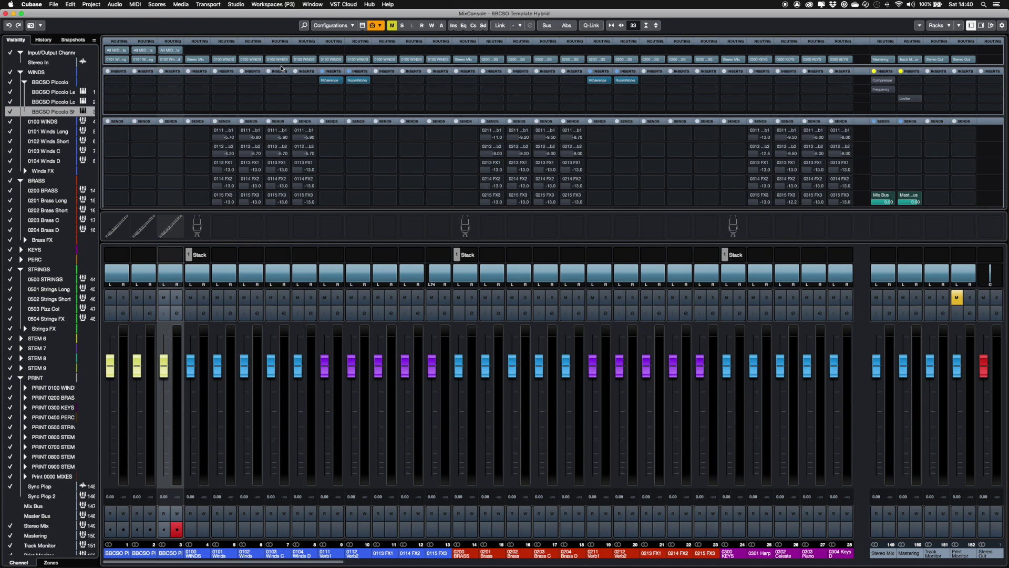
left_click(269, 5)
left_click(292, 83)
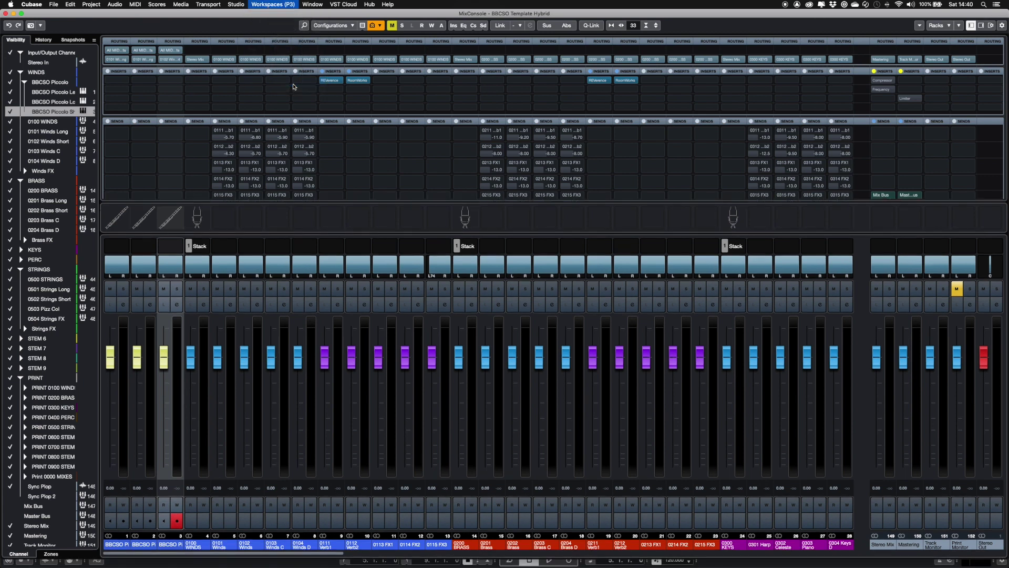
key("alt+KP_1")
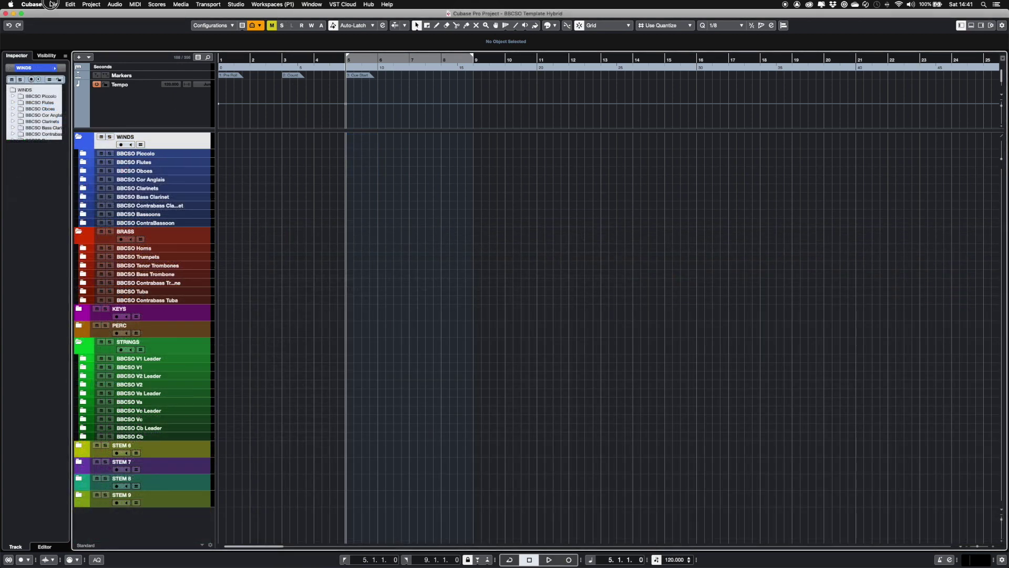
Open Save as Template, set Template Category to Scoring, and select the New Preset name field
left_click(52, 4)
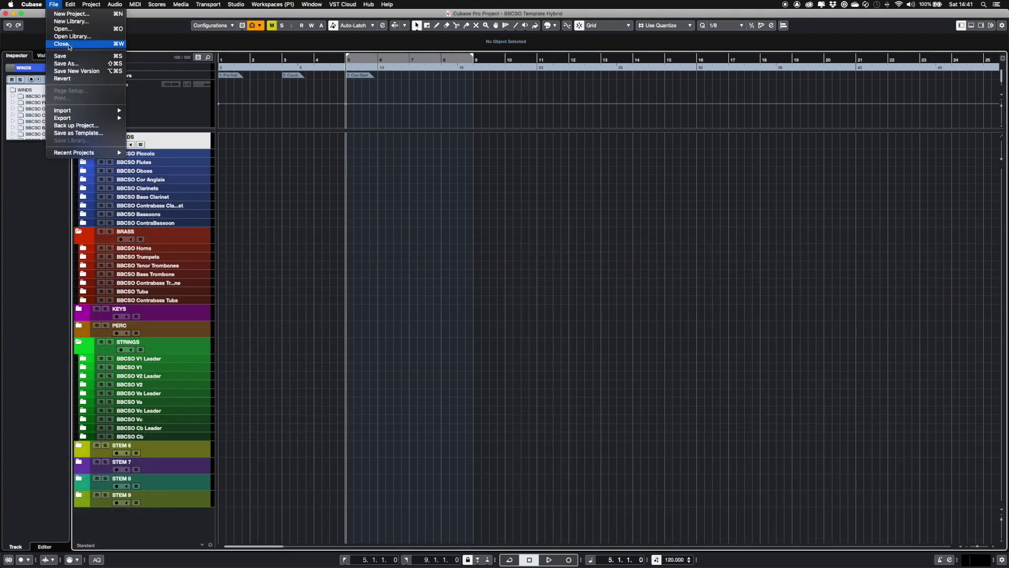
left_click(74, 134)
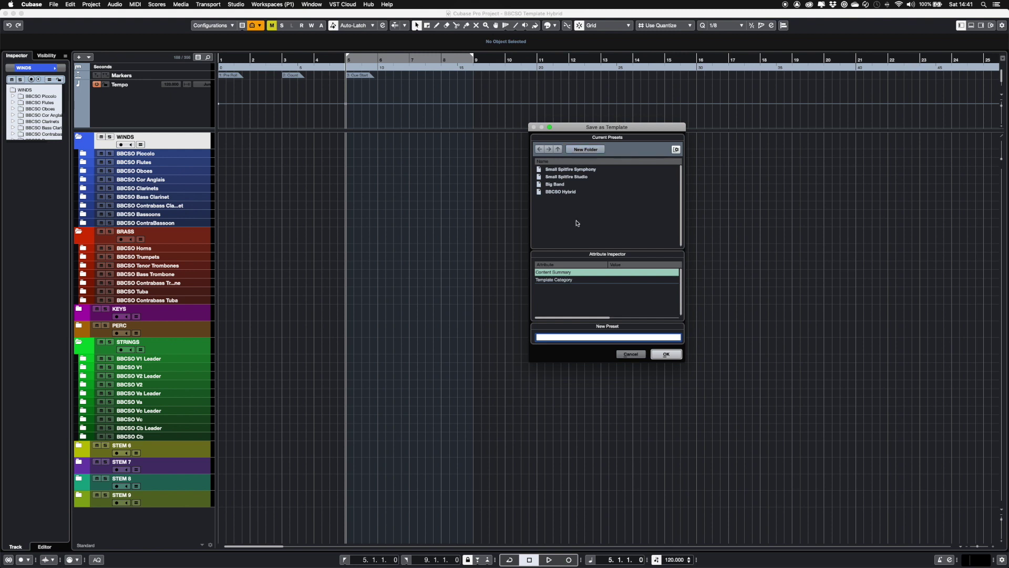
left_click(631, 282)
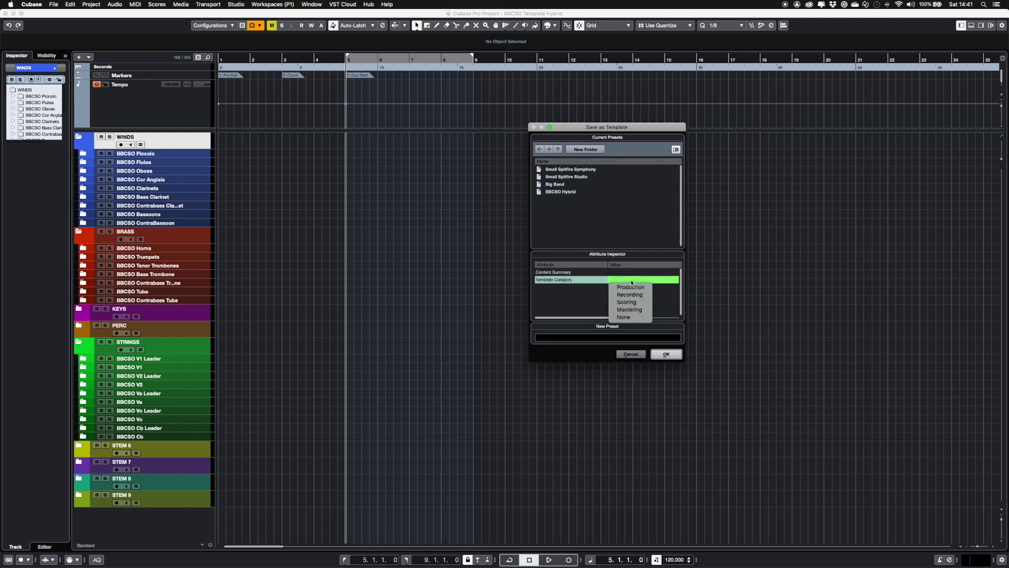
left_click(632, 309)
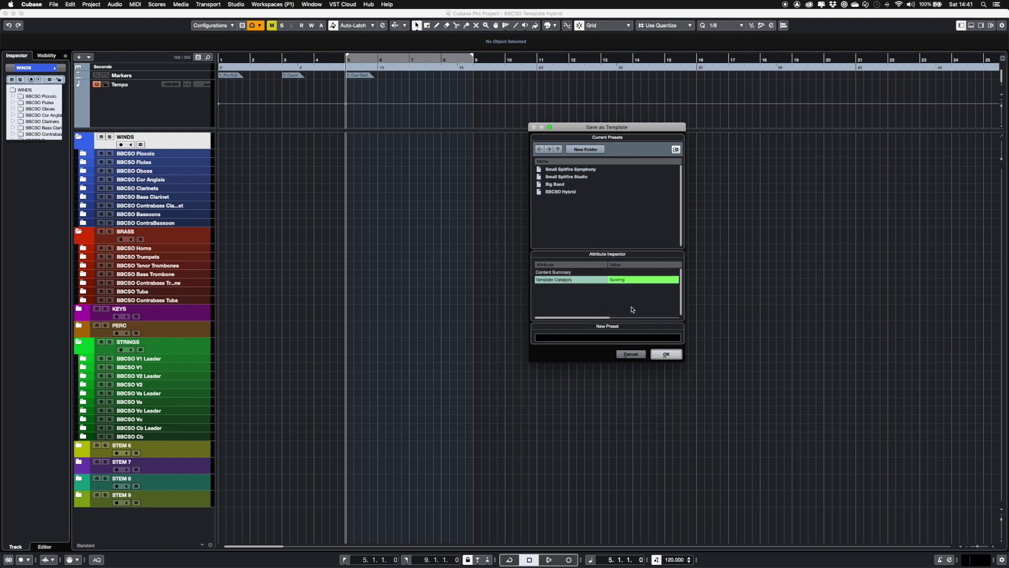
left_click(591, 338)
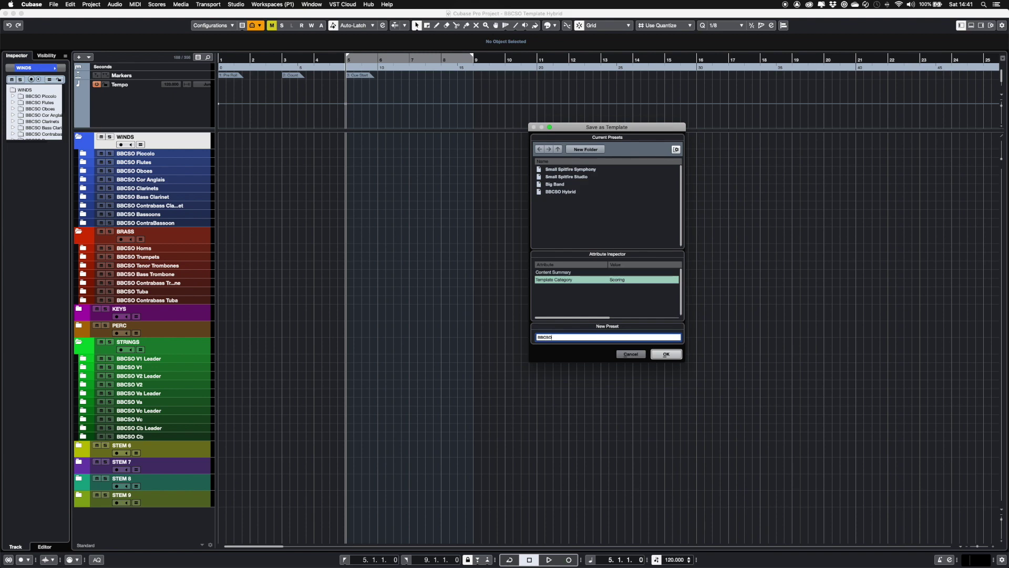